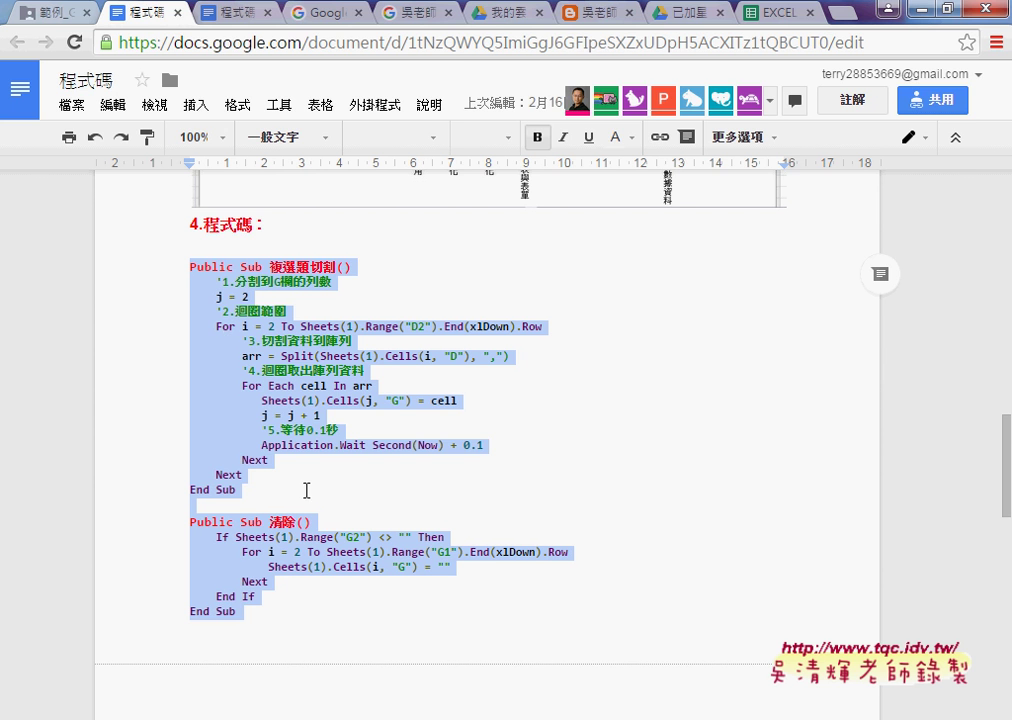
Switch from the Google Docs code page to the Excel survey workbook.
{"action": "key", "text": "alt+Tab"}
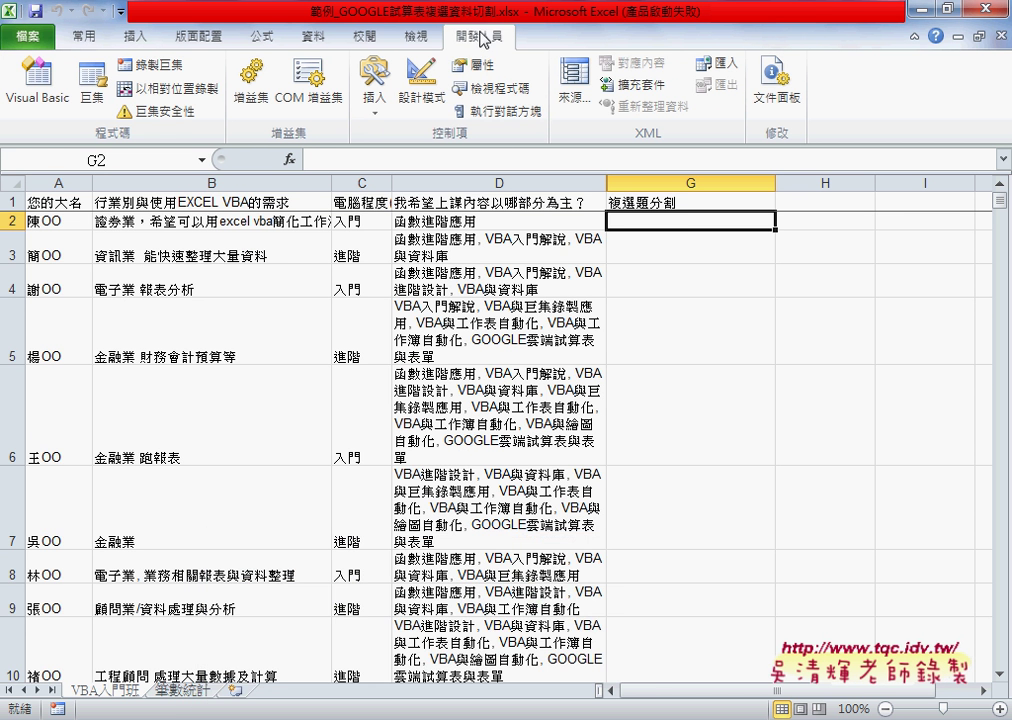
{"action": "left_click", "coordinate": [120, 11]}
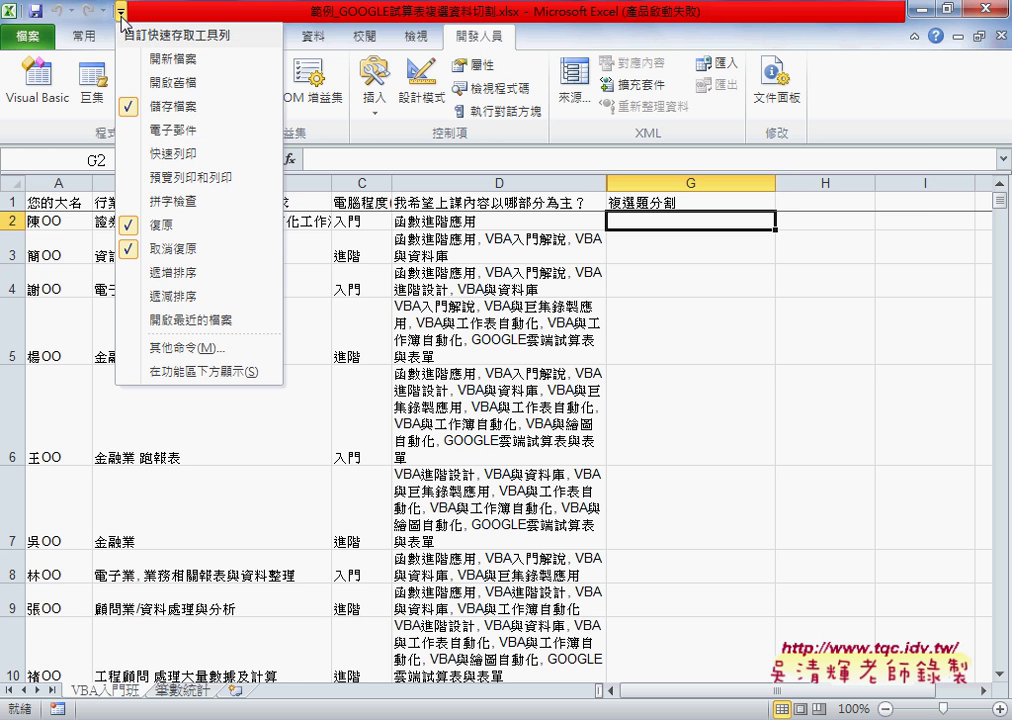
{"action": "left_click", "coordinate": [183, 350]}
{"action": "left_click", "coordinate": [152, 242]}
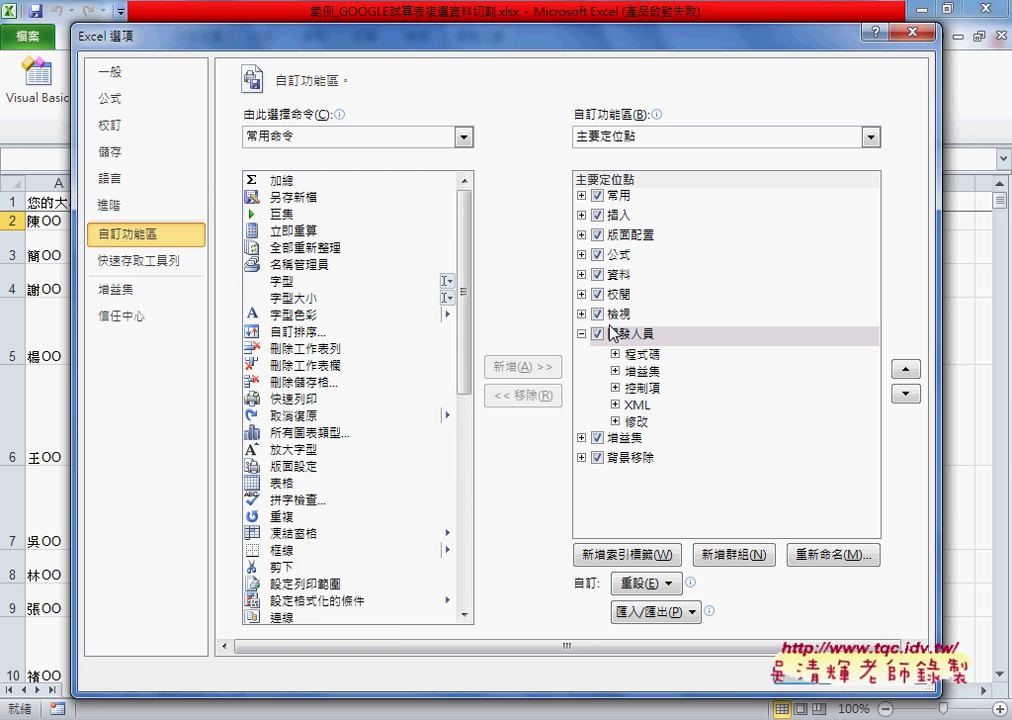
{"action": "key", "text": "Return"}
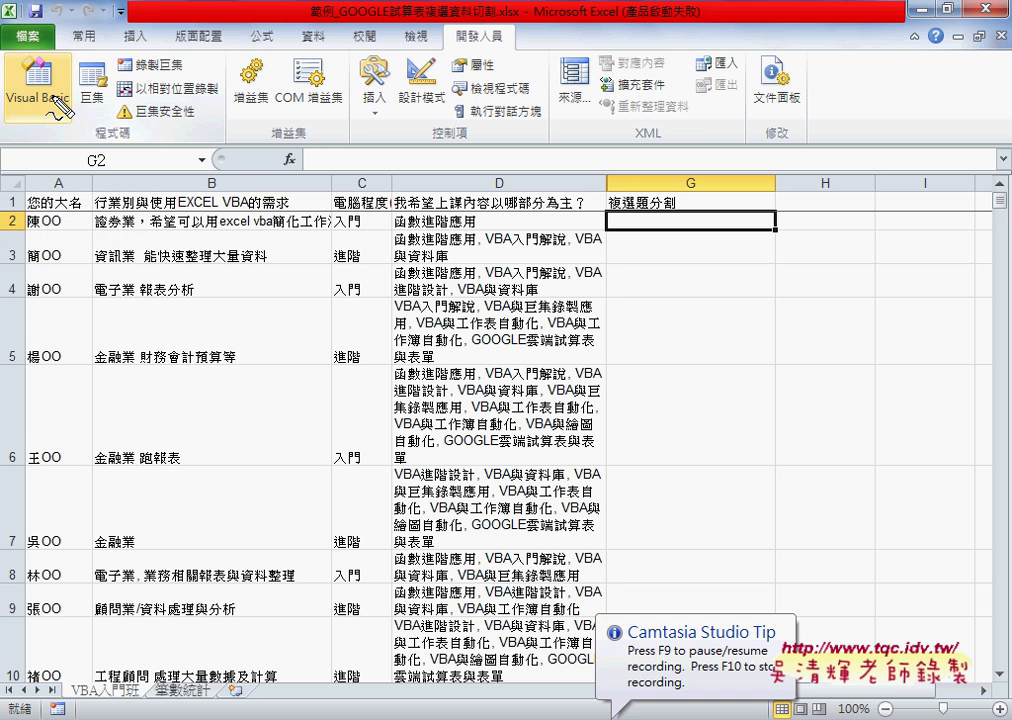
Open the Visual Basic editor, widen the Project Explorer, and show Module1's code.
{"action": "left_click_drag", "start_coordinate": [40, 125], "coordinate": [48, 72]}
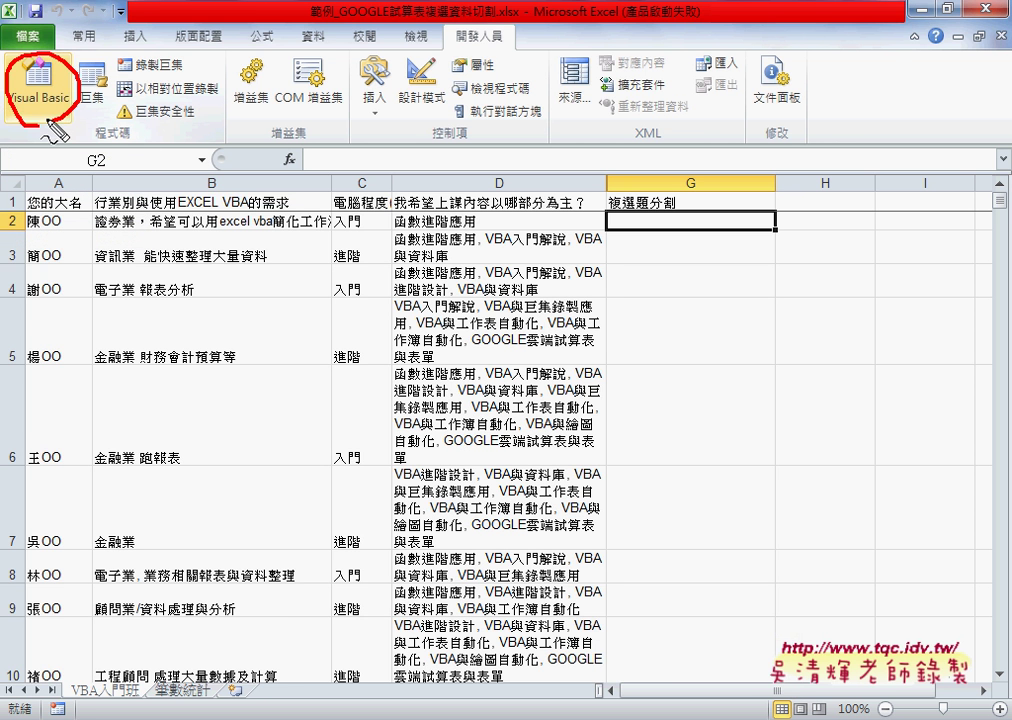
{"action": "left_click", "coordinate": [46, 118]}
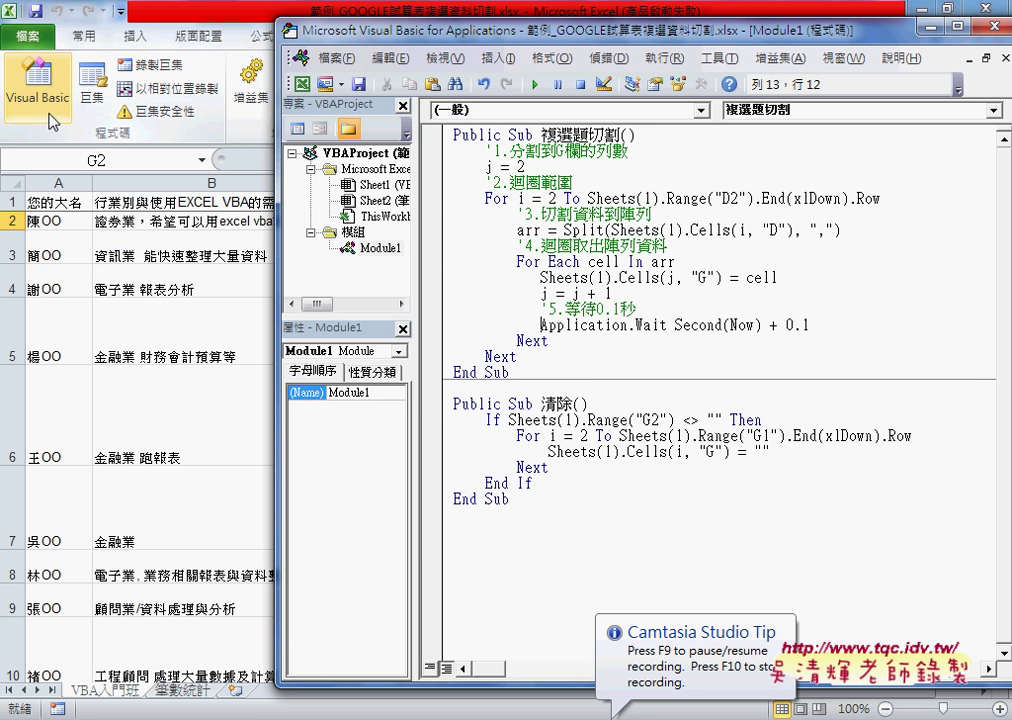
{"action": "left_click_drag", "start_coordinate": [410, 255], "coordinate": [465, 255]}
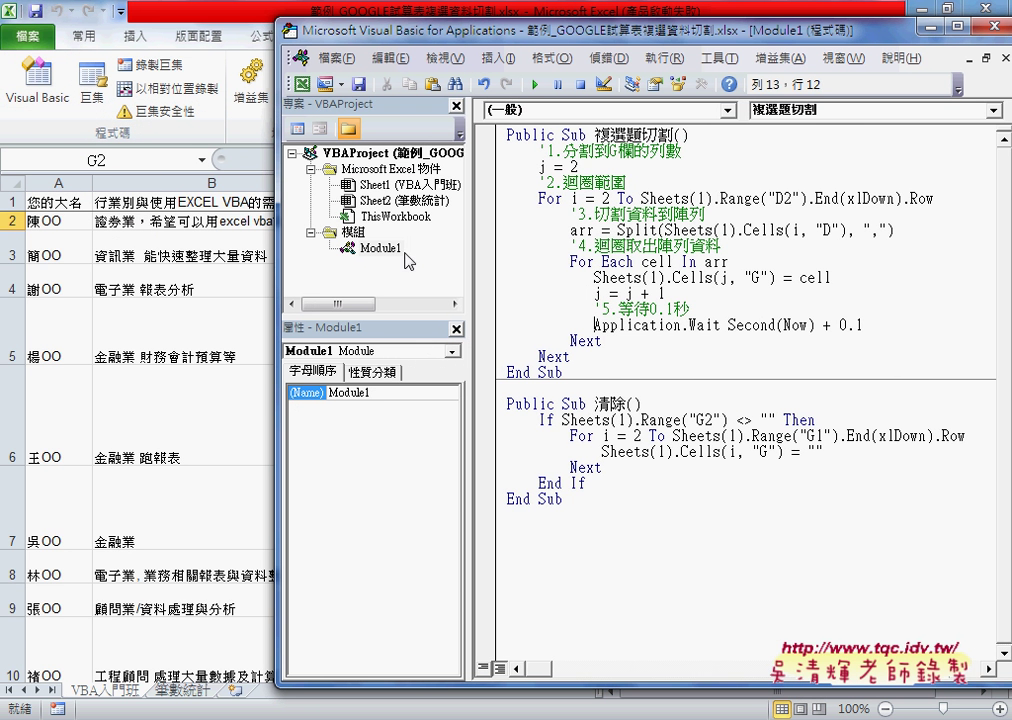
{"action": "left_click", "coordinate": [386, 250]}
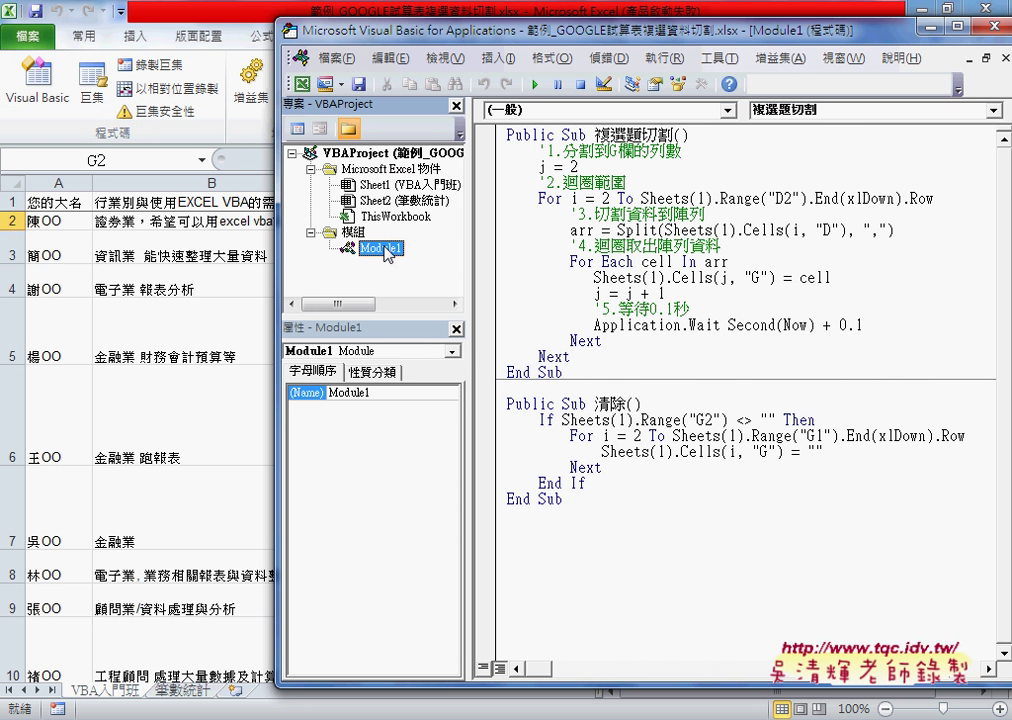
Annotate Module1 and its link to the split and clear procedures, then clear the marks.
{"action": "left_click_drag", "start_coordinate": [350, 218], "coordinate": [400, 240]}
{"action": "mouse_move", "coordinate": [68, 132]}
{"action": "left_mouse_down"}
{"action": "mouse_move", "coordinate": [70, 145]}
{"action": "mouse_move", "coordinate": [150, 155]}
{"action": "mouse_move", "coordinate": [285, 213]}
{"action": "left_mouse_up"}
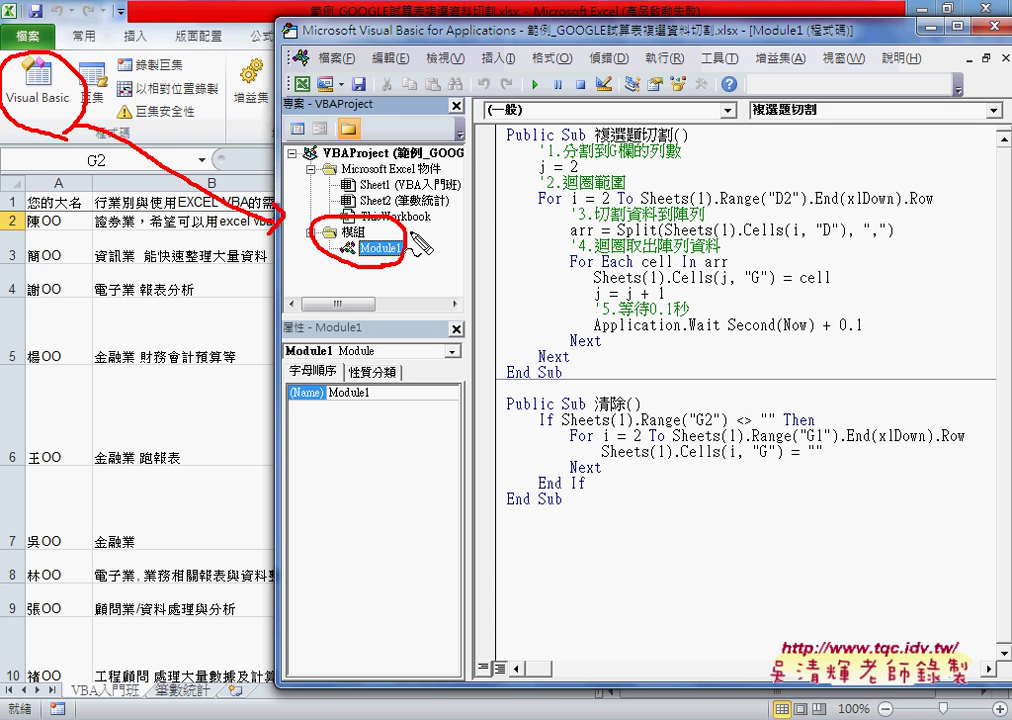
{"action": "left_click_drag", "start_coordinate": [407, 238], "coordinate": [500, 188]}
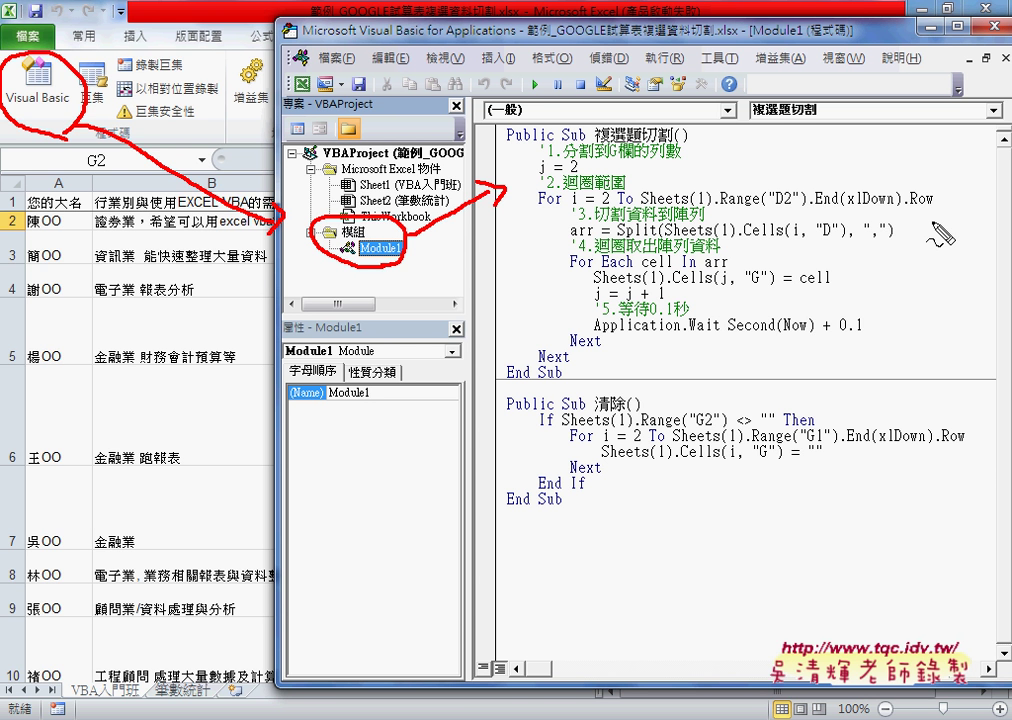
{"action": "key", "text": "Escape"}
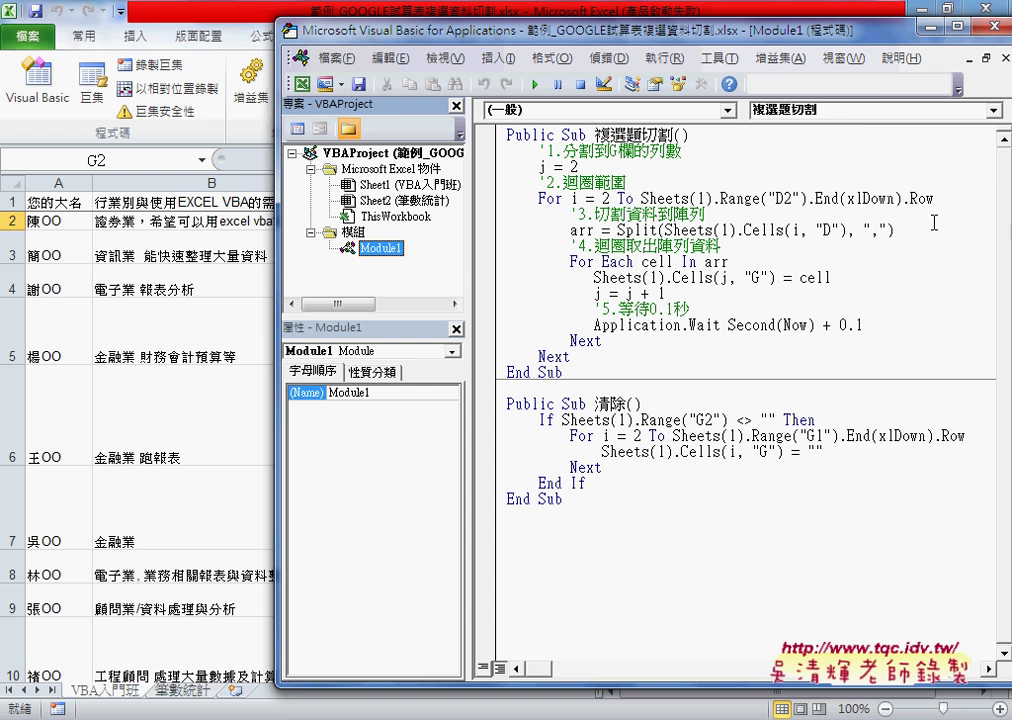
{"action": "left_click", "coordinate": [731, 62]}
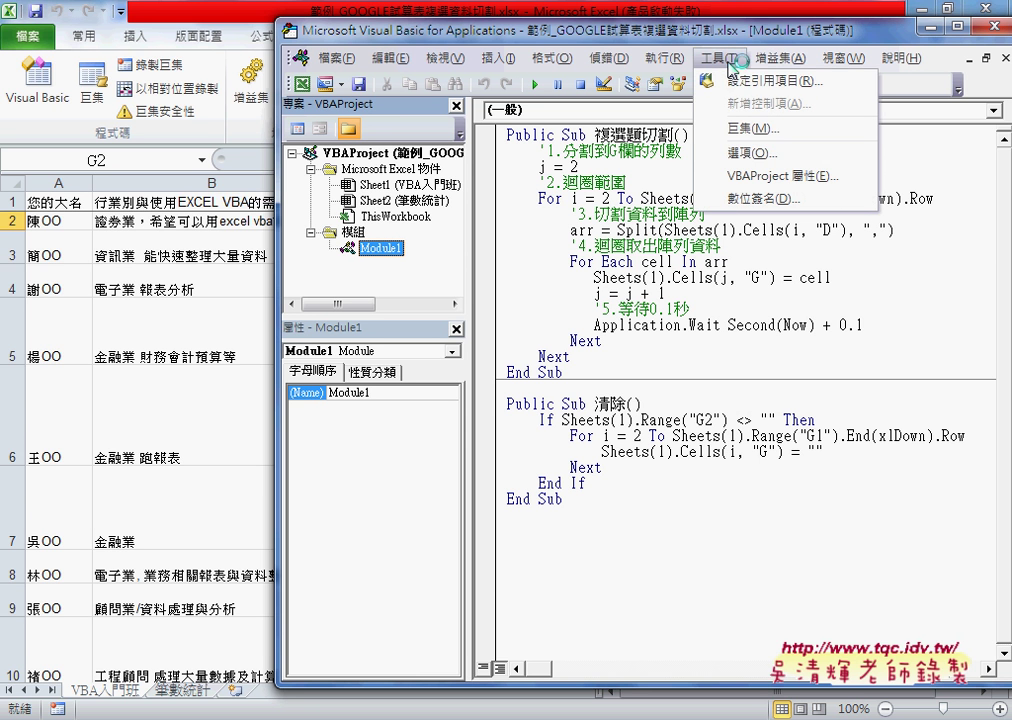
{"action": "left_click", "coordinate": [754, 155]}
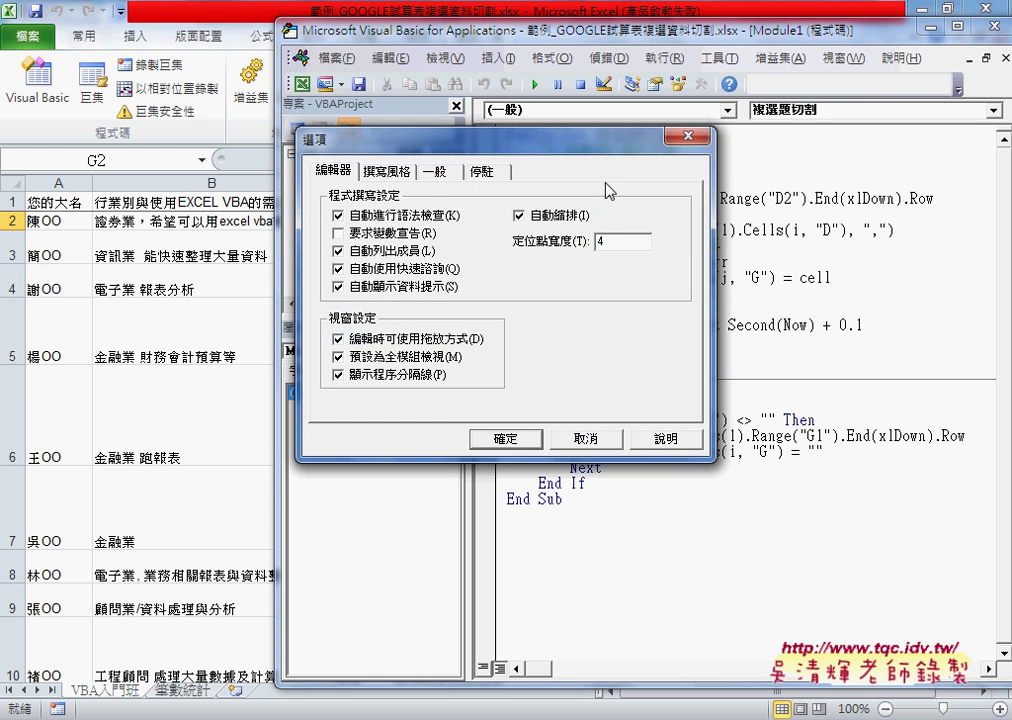
{"action": "left_click", "coordinate": [390, 174]}
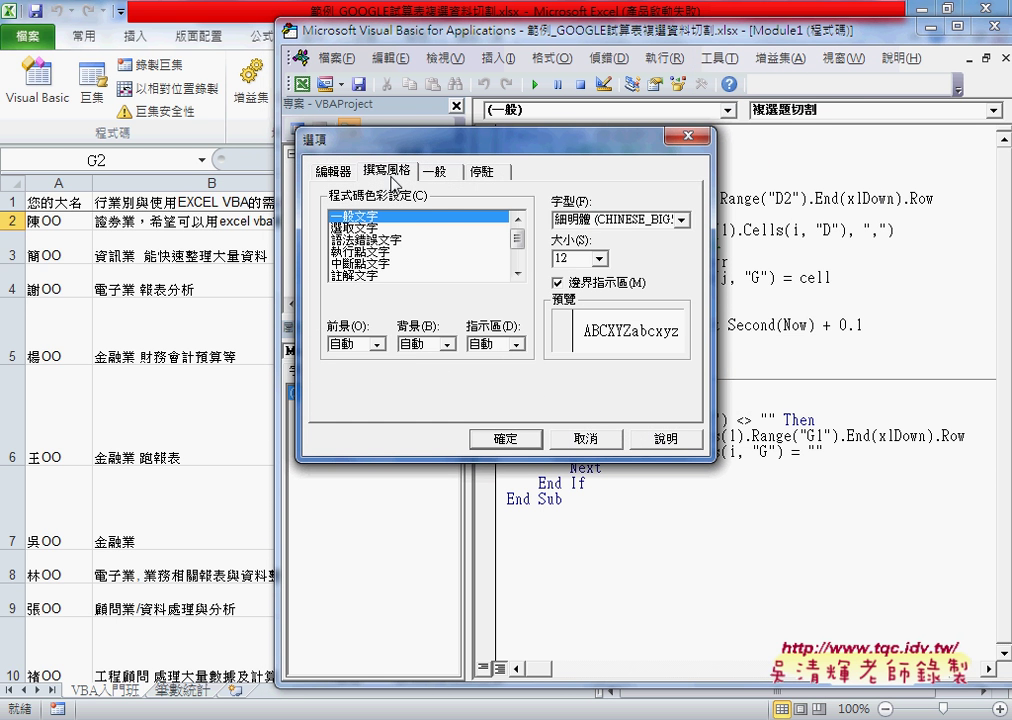
{"action": "left_click", "coordinate": [600, 262]}
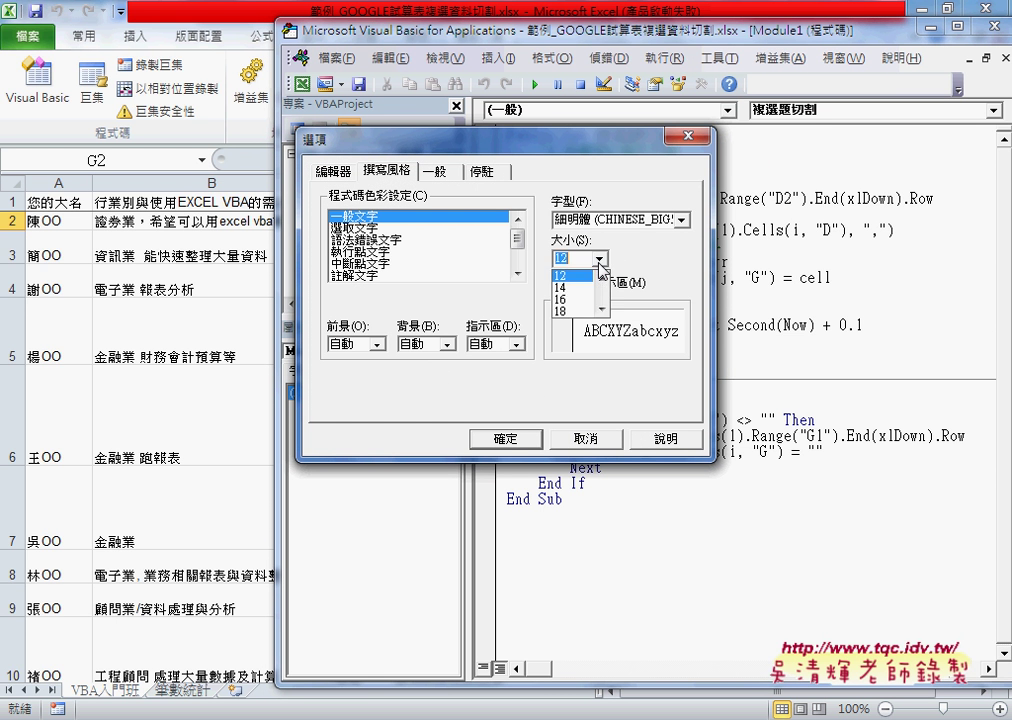
{"action": "left_click", "coordinate": [577, 275]}
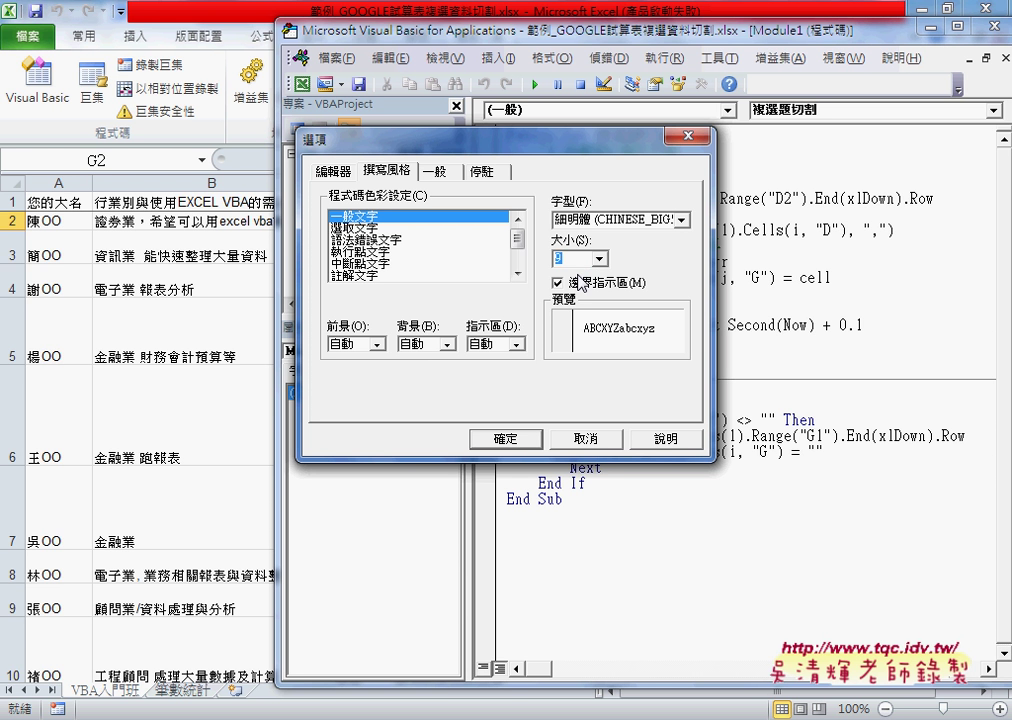
{"action": "left_click", "coordinate": [586, 439]}
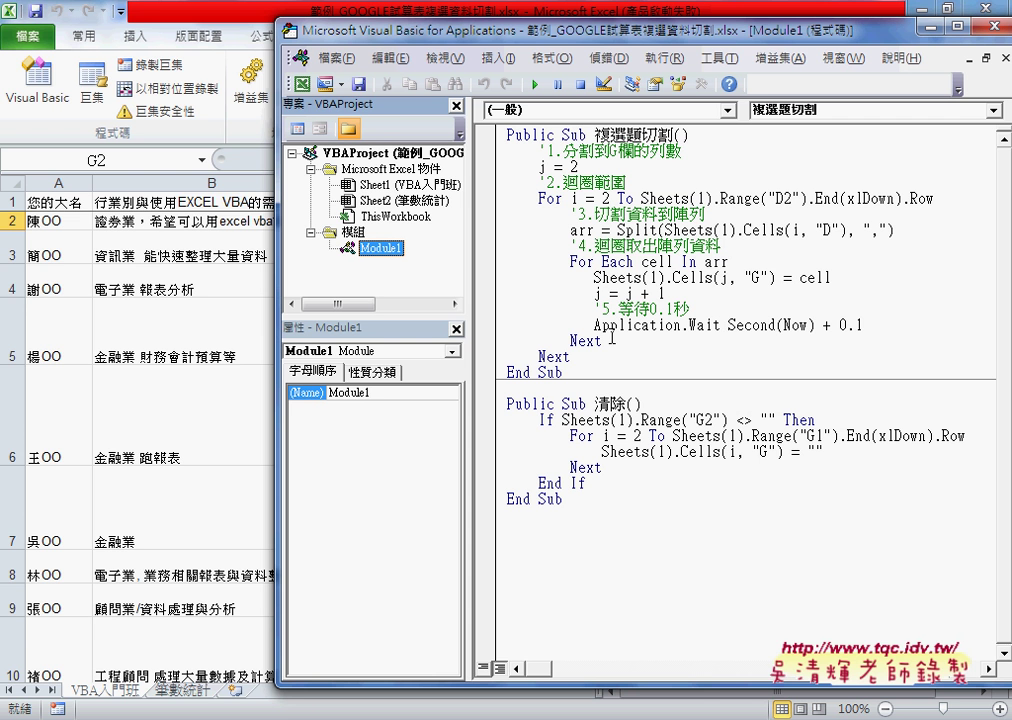
Try inserting a new procedure from the Insert menu, then cancel the prompt.
{"action": "double_click", "coordinate": [575, 135]}
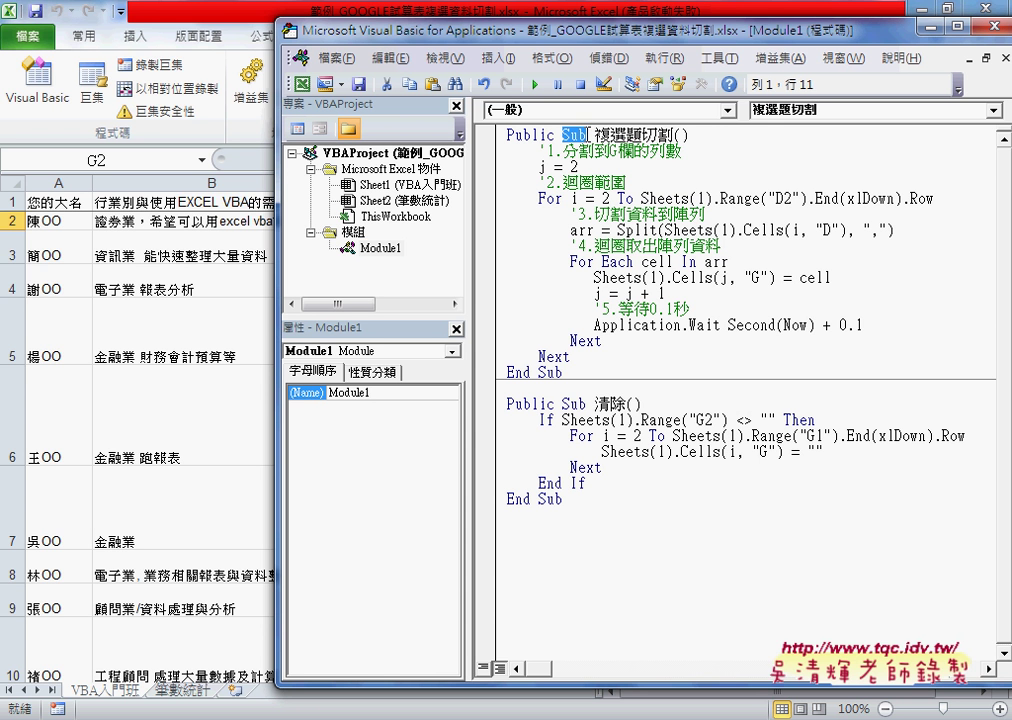
{"action": "left_click", "coordinate": [497, 58]}
{"action": "left_click", "coordinate": [506, 79]}
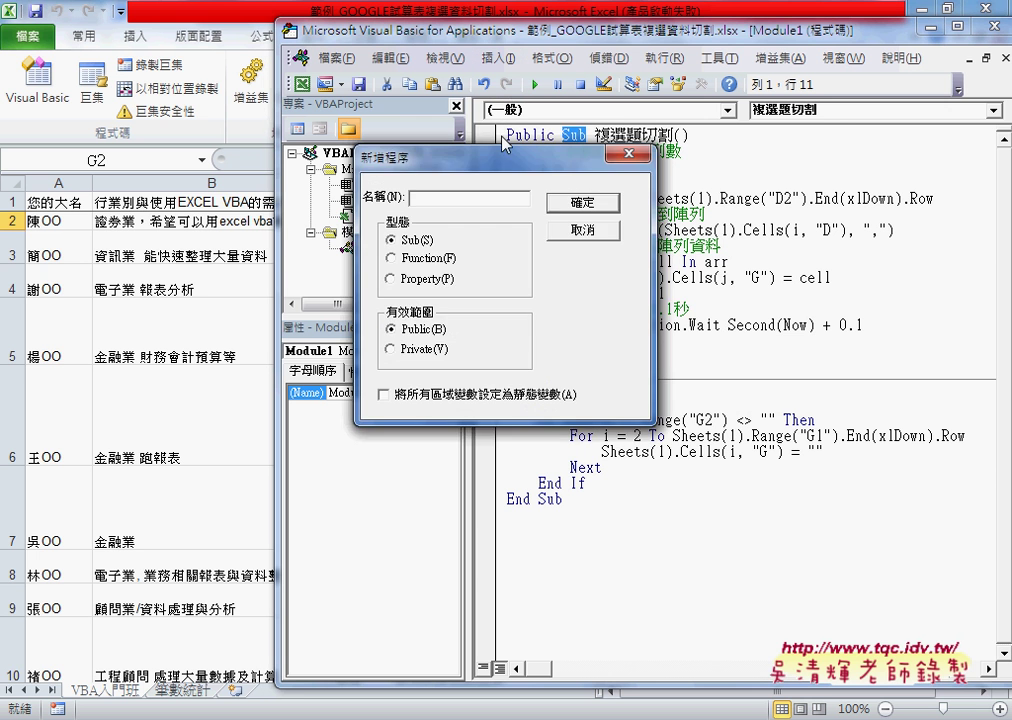
{"action": "left_click_drag", "start_coordinate": [455, 139], "coordinate": [581, 160]}
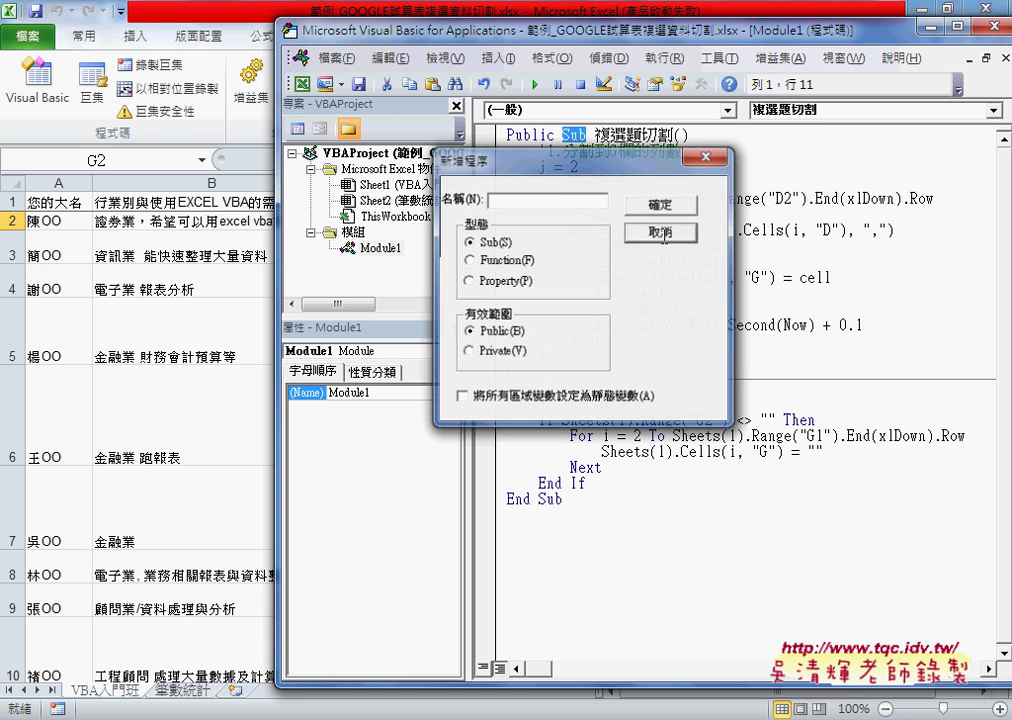
{"action": "left_click", "coordinate": [661, 204]}
Delete and restore the 複選題切割 body, then move the editor beside the worksheet.
{"action": "left_click_drag", "start_coordinate": [497, 150], "coordinate": [497, 366]}
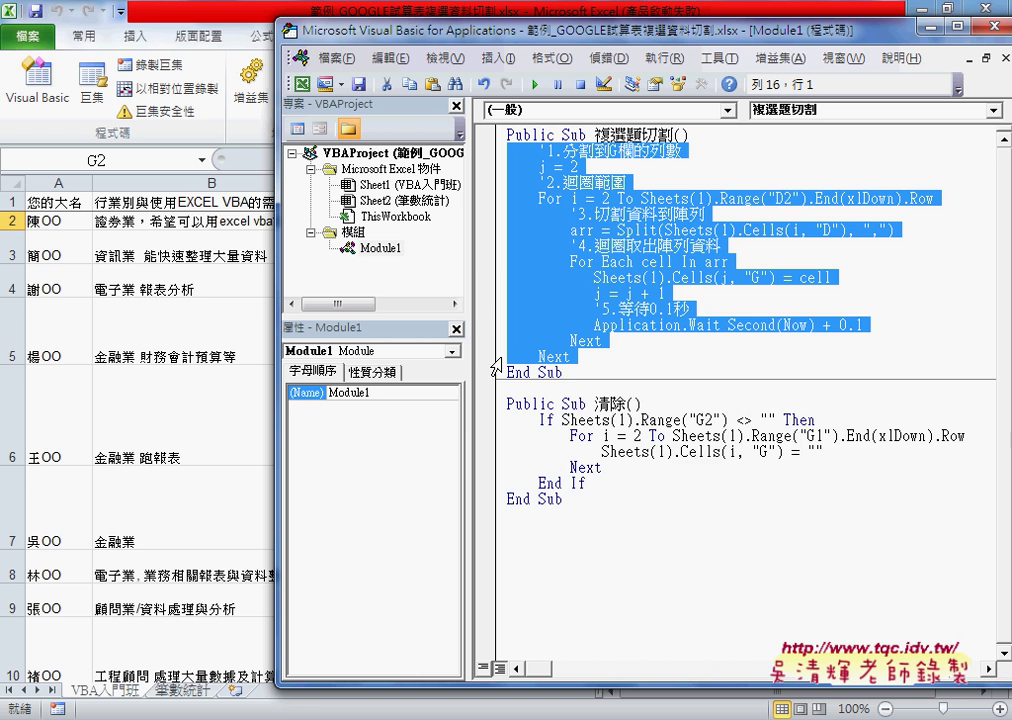
{"action": "key", "text": "Delete"}
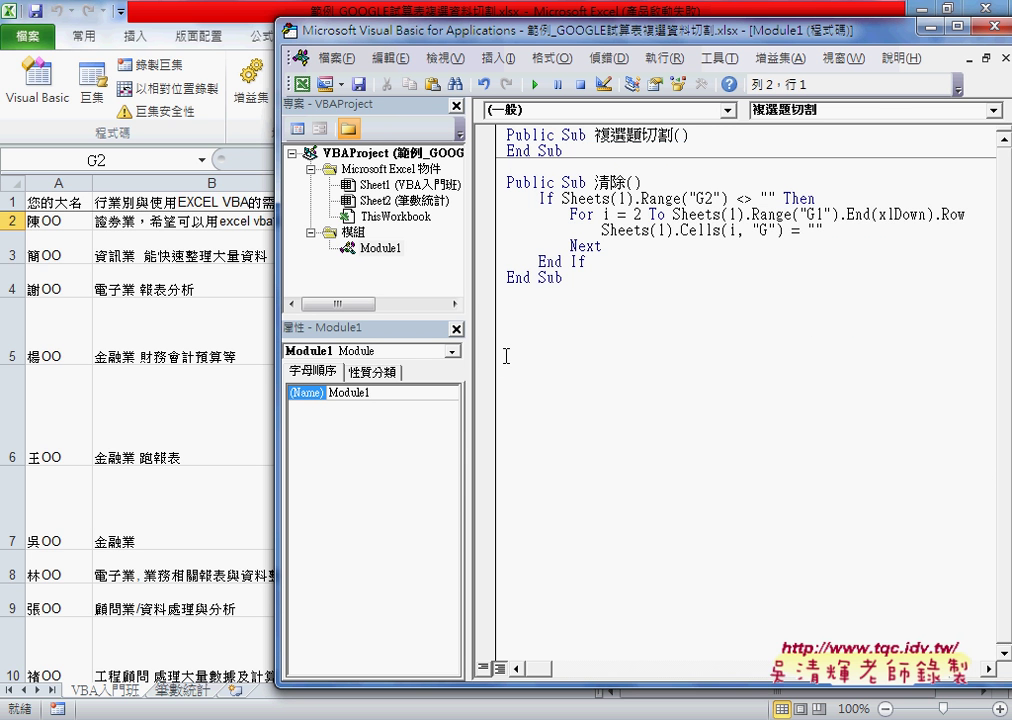
{"action": "key", "text": "Return"}
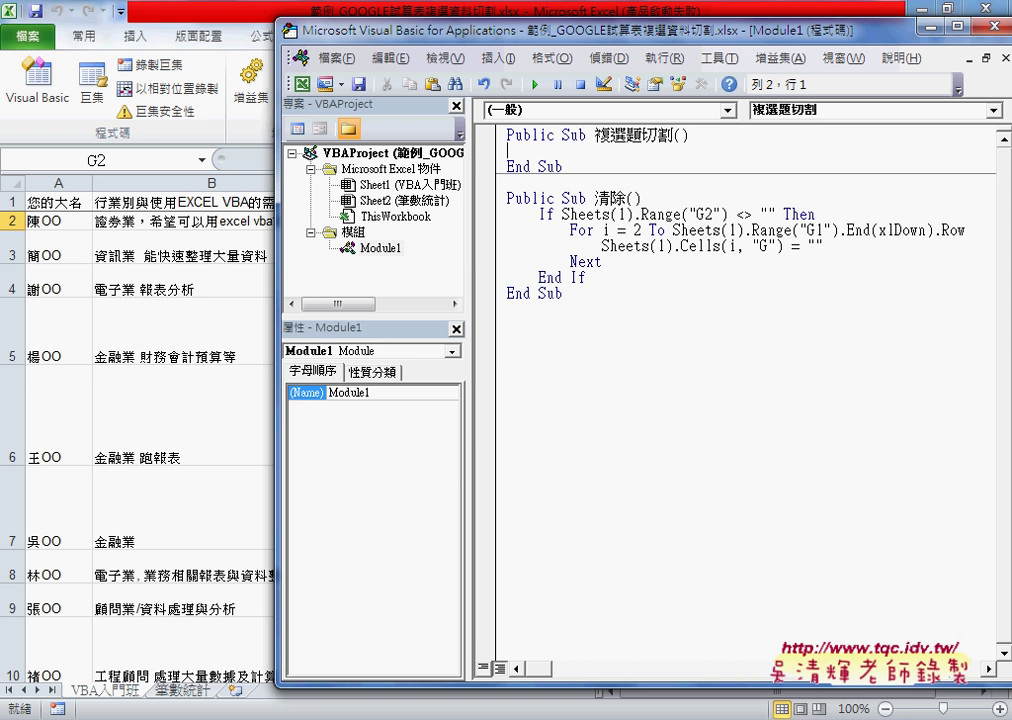
{"action": "key", "text": "ctrl+z"}
{"action": "key", "text": "ctrl+z"}
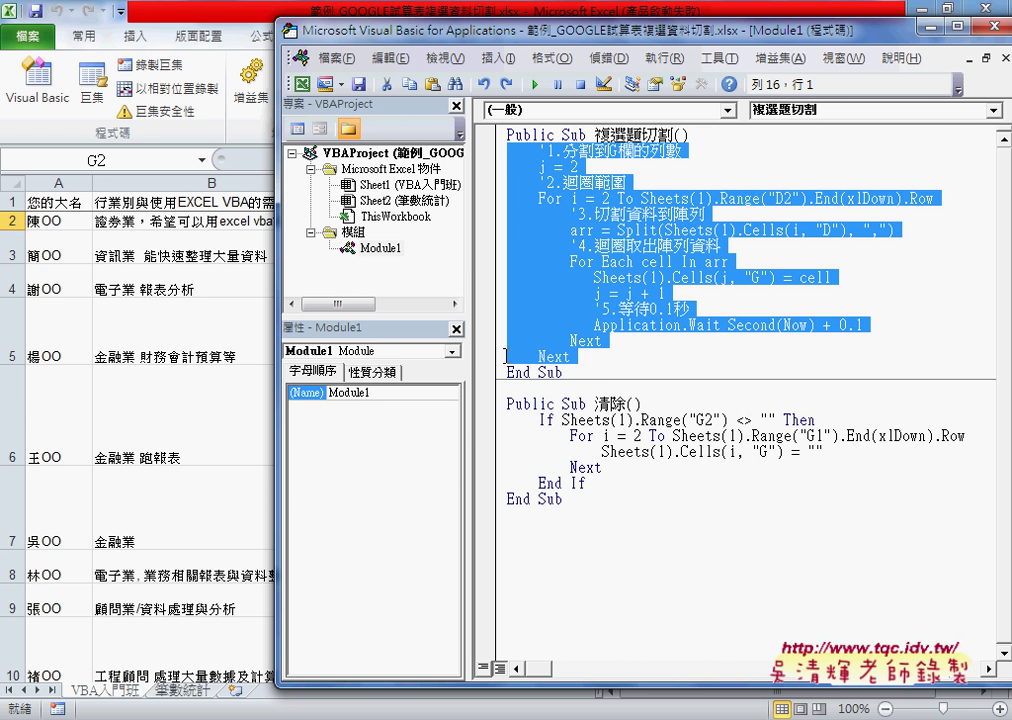
{"action": "left_click", "coordinate": [634, 451]}
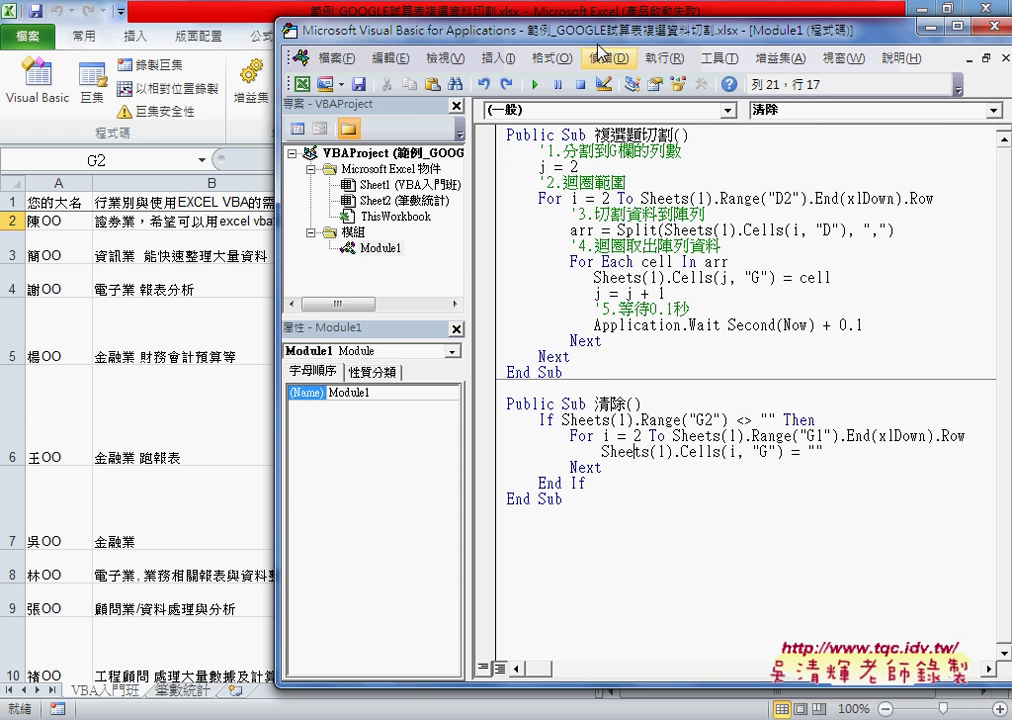
{"action": "mouse_move", "coordinate": [480, 40]}
{"action": "left_mouse_down"}
{"action": "mouse_move", "coordinate": [903, 56]}
{"action": "mouse_move", "coordinate": [682, 60]}
{"action": "mouse_move", "coordinate": [855, 62]}
{"action": "left_mouse_up"}
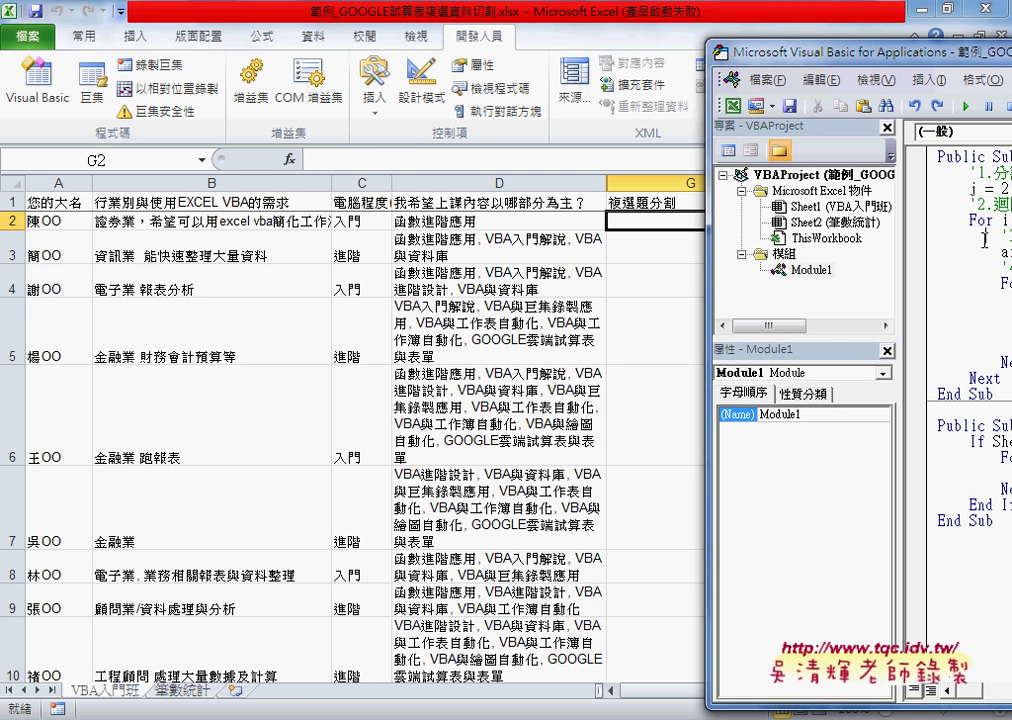
Run 複選題切割 to fill column G, run 清除 to empty it, then return to the sheet.
{"action": "left_click", "coordinate": [966, 107]}
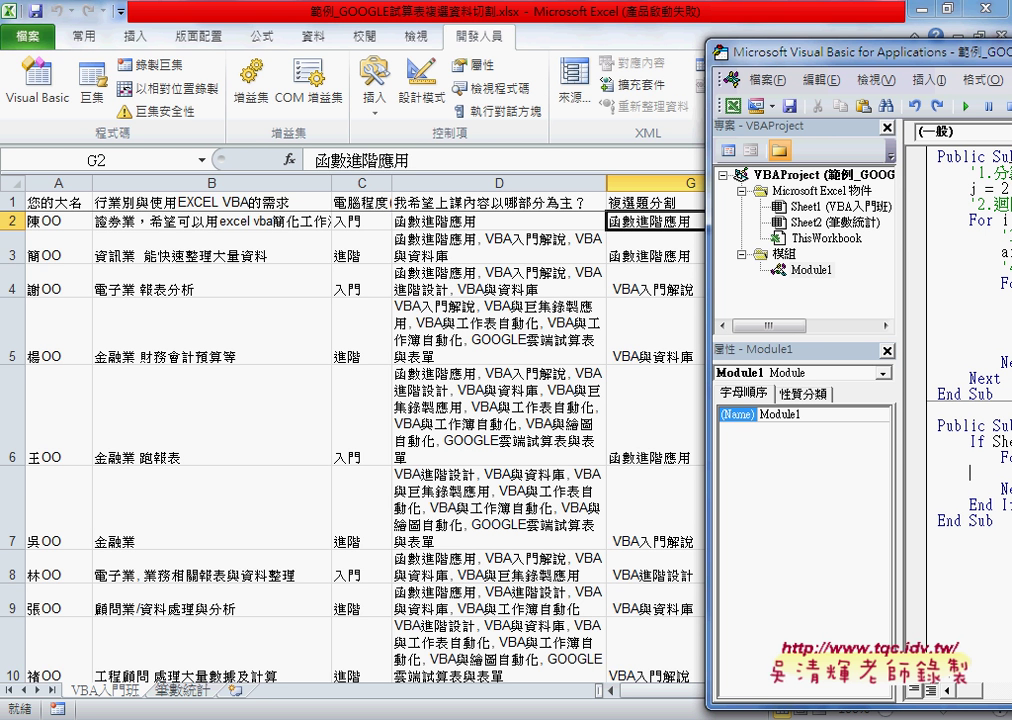
{"action": "left_click", "coordinate": [968, 107]}
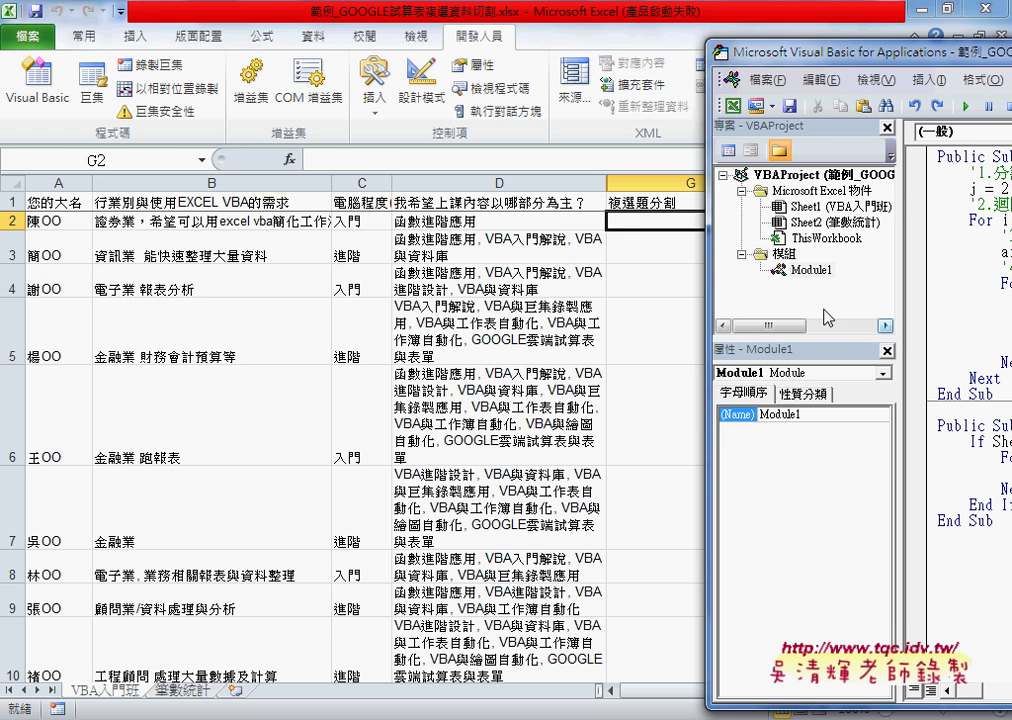
{"action": "left_click", "coordinate": [465, 222]}
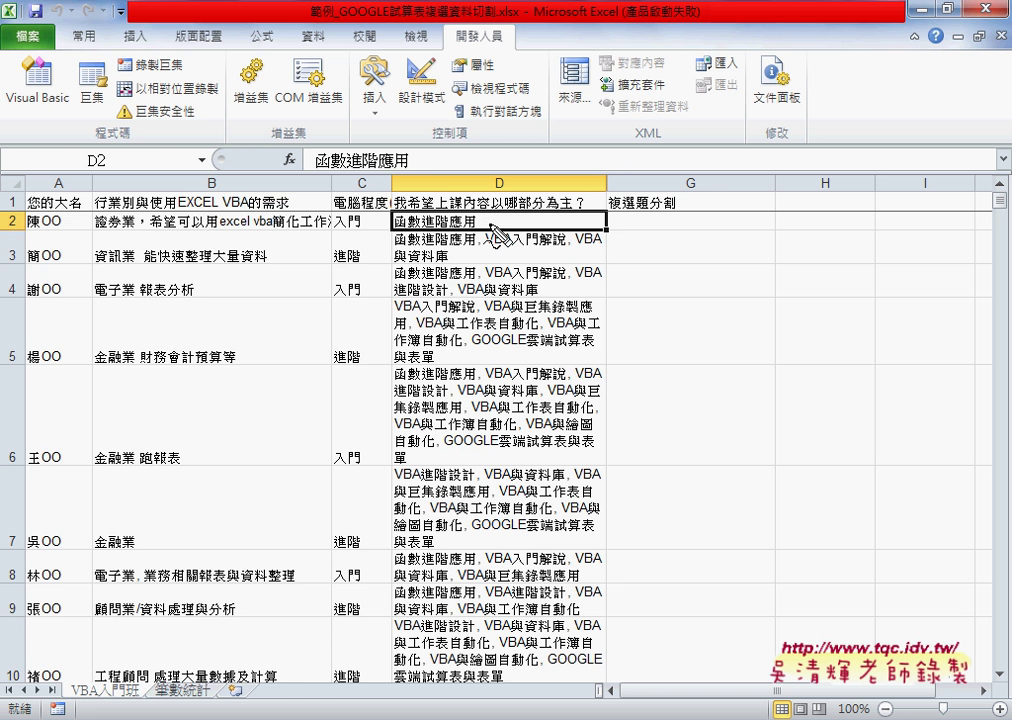
{"action": "mouse_move", "coordinate": [12, 233]}
{"action": "left_mouse_down"}
{"action": "mouse_move", "coordinate": [84, 229]}
{"action": "mouse_move", "coordinate": [73, 292]}
{"action": "mouse_move", "coordinate": [95, 320]}
{"action": "left_mouse_up"}
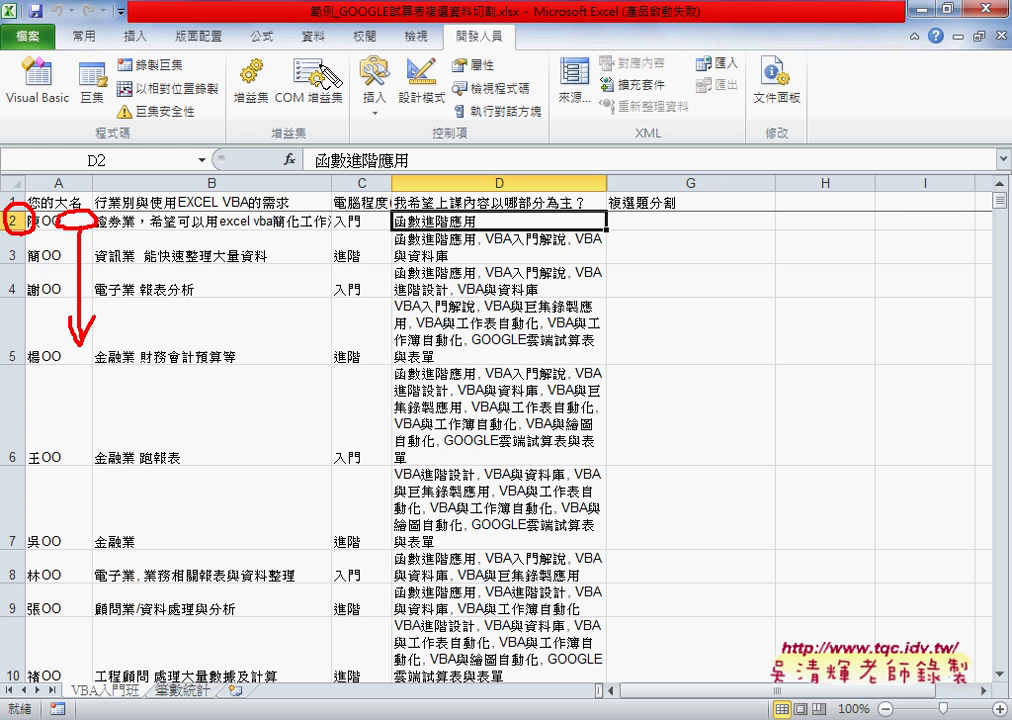
{"action": "mouse_move", "coordinate": [322, 66]}
{"action": "left_mouse_down"}
{"action": "mouse_move", "coordinate": [343, 63]}
{"action": "mouse_move", "coordinate": [325, 92]}
{"action": "mouse_move", "coordinate": [338, 77]}
{"action": "mouse_move", "coordinate": [368, 92]}
{"action": "mouse_move", "coordinate": [354, 80]}
{"action": "mouse_move", "coordinate": [385, 82]}
{"action": "left_mouse_up"}
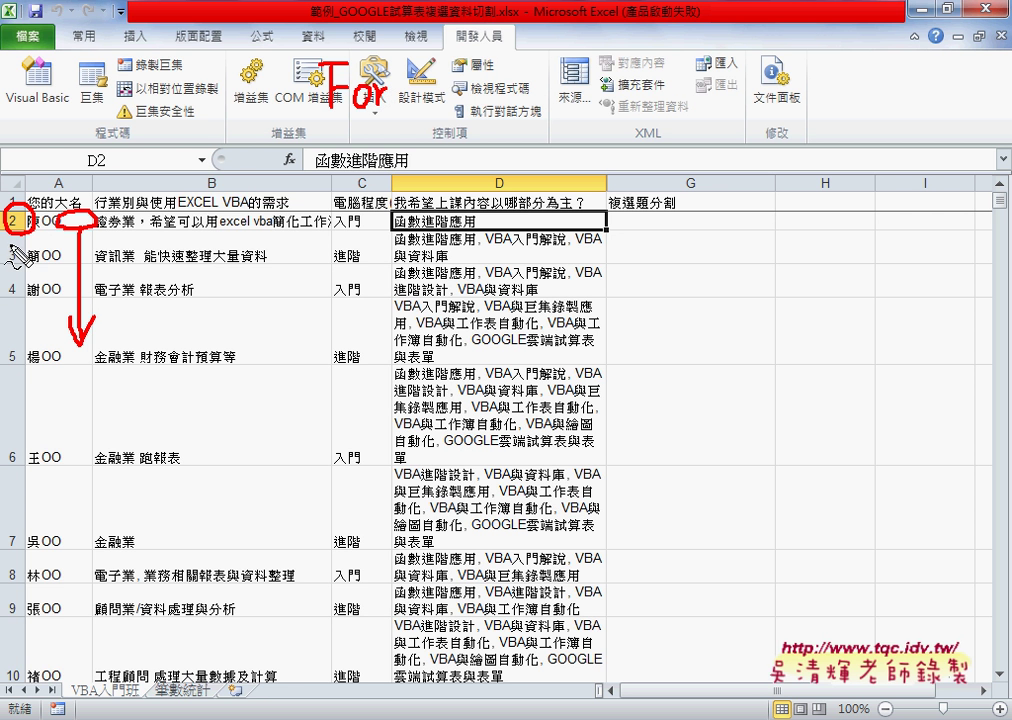
{"action": "left_click_drag", "start_coordinate": [10, 240], "coordinate": [32, 240]}
{"action": "left_click_drag", "start_coordinate": [438, 60], "coordinate": [472, 106]}
{"action": "left_click_drag", "start_coordinate": [485, 86], "coordinate": [512, 84]}
{"action": "left_click_drag", "start_coordinate": [487, 98], "coordinate": [515, 96]}
{"action": "left_click_drag", "start_coordinate": [520, 82], "coordinate": [548, 110]}
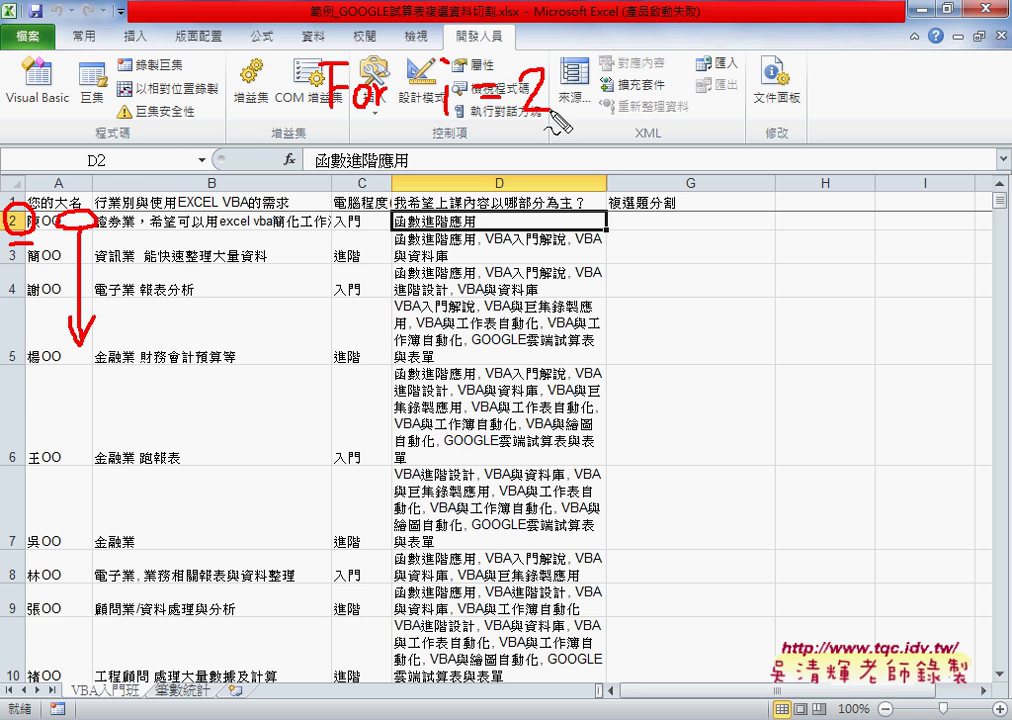
{"action": "mouse_move", "coordinate": [604, 72]}
{"action": "left_mouse_down"}
{"action": "mouse_move", "coordinate": [608, 102]}
{"action": "mouse_move", "coordinate": [618, 80]}
{"action": "mouse_move", "coordinate": [628, 92]}
{"action": "left_mouse_up"}
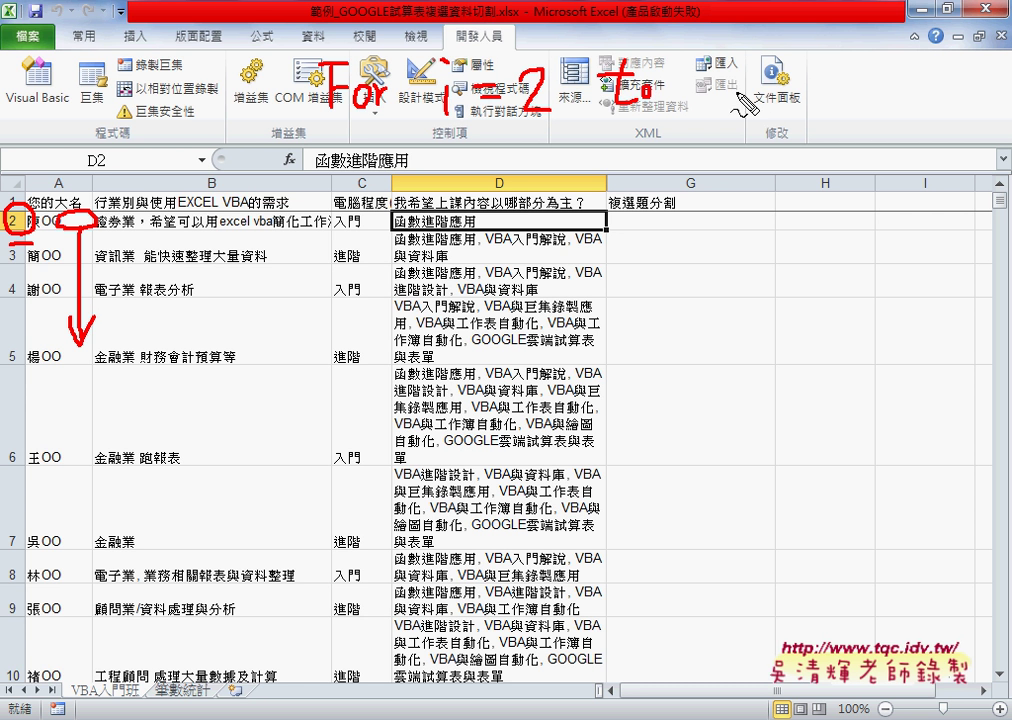
{"action": "left_click_drag", "start_coordinate": [740, 82], "coordinate": [745, 80]}
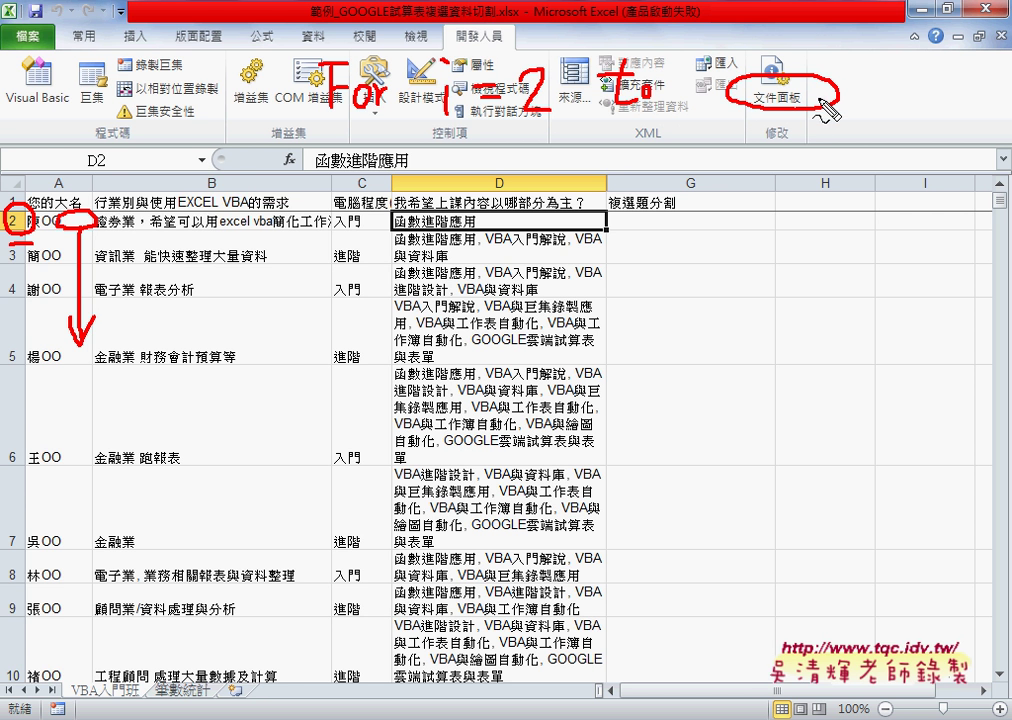
{"action": "left_click_drag", "start_coordinate": [705, 106], "coordinate": [757, 108]}
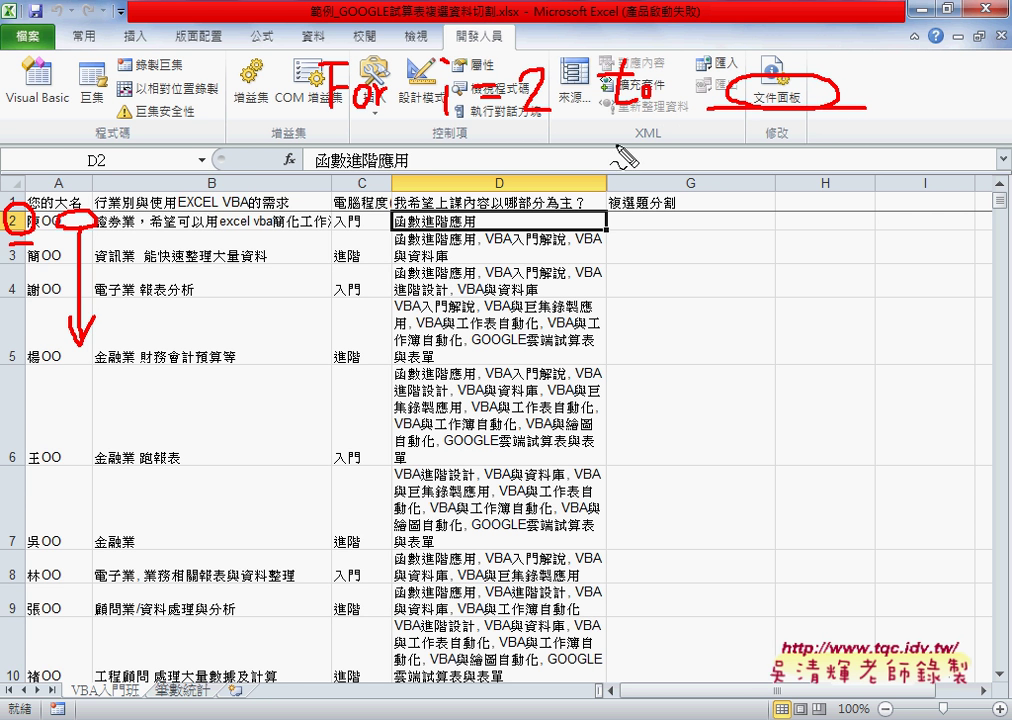
{"action": "mouse_move", "coordinate": [314, 300]}
{"action": "left_mouse_down"}
{"action": "mouse_move", "coordinate": [344, 268]}
{"action": "mouse_move", "coordinate": [363, 297]}
{"action": "mouse_move", "coordinate": [388, 300]}
{"action": "left_mouse_up"}
{"action": "mouse_move", "coordinate": [388, 278]}
{"action": "left_mouse_down"}
{"action": "mouse_move", "coordinate": [368, 302]}
{"action": "mouse_move", "coordinate": [440, 288]}
{"action": "left_mouse_up"}
{"action": "left_click_drag", "start_coordinate": [415, 276], "coordinate": [425, 305]}
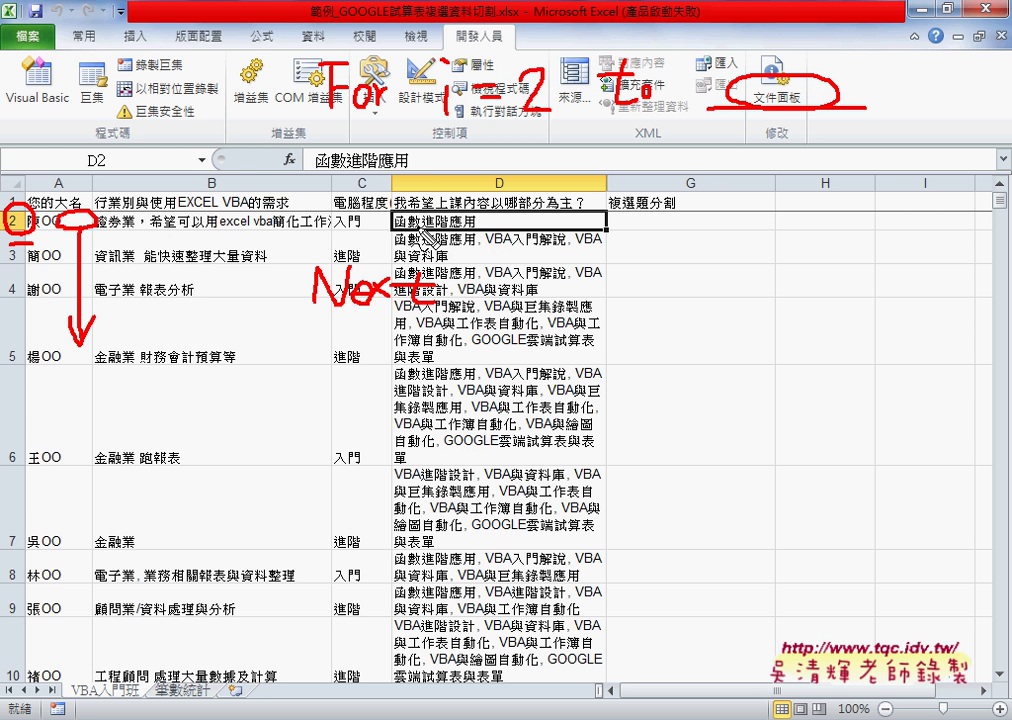
{"action": "left_click_drag", "start_coordinate": [497, 166], "coordinate": [505, 168]}
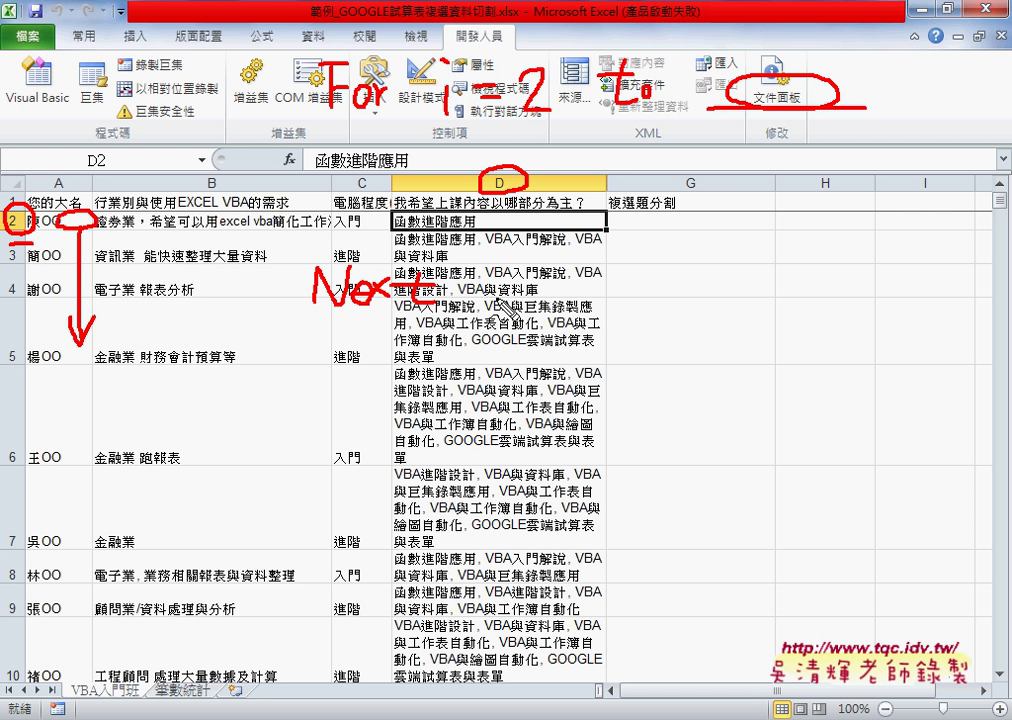
{"action": "mouse_move", "coordinate": [476, 232]}
{"action": "left_mouse_down"}
{"action": "mouse_move", "coordinate": [478, 274]}
{"action": "mouse_move", "coordinate": [572, 243]}
{"action": "left_mouse_up"}
{"action": "left_click_drag", "start_coordinate": [521, 232], "coordinate": [521, 258]}
{"action": "left_click_drag", "start_coordinate": [562, 232], "coordinate": [562, 258]}
{"action": "left_click_drag", "start_coordinate": [390, 232], "coordinate": [566, 243]}
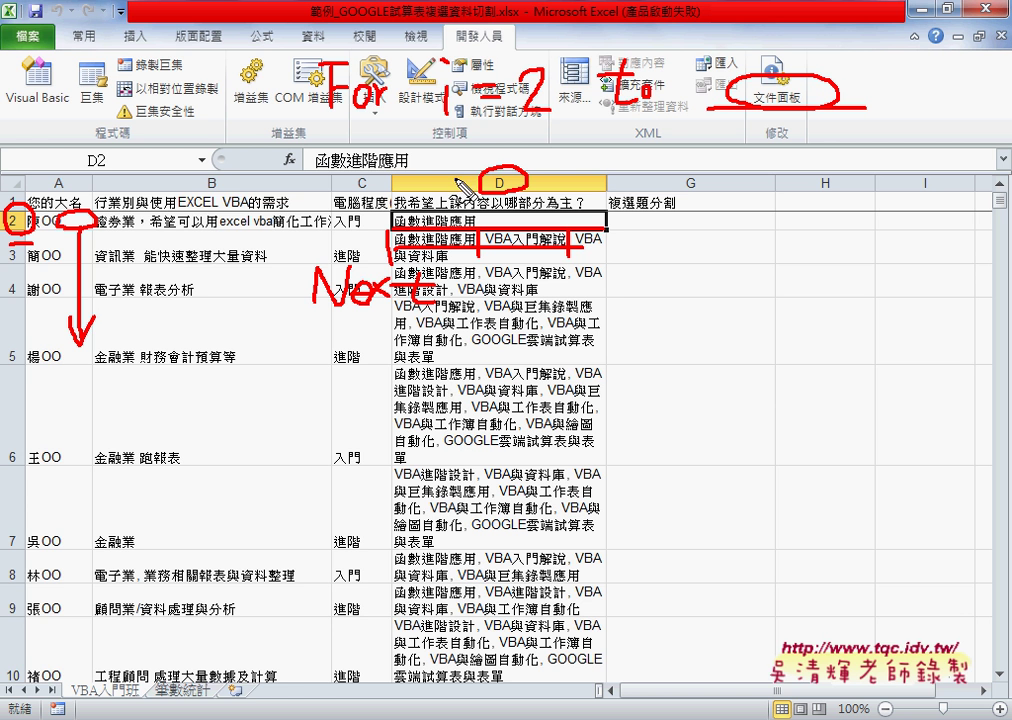
{"action": "left_click_drag", "start_coordinate": [478, 141], "coordinate": [460, 171]}
{"action": "left_click_drag", "start_coordinate": [492, 143], "coordinate": [494, 185]}
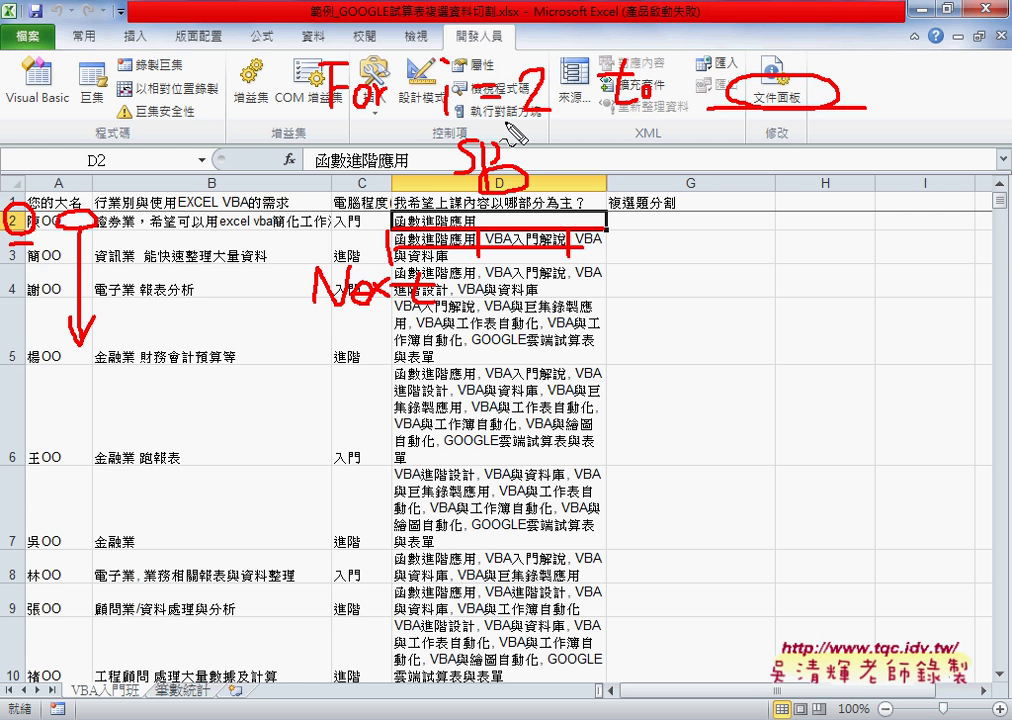
{"action": "mouse_move", "coordinate": [521, 137]}
{"action": "left_mouse_down"}
{"action": "mouse_move", "coordinate": [527, 163]}
{"action": "mouse_move", "coordinate": [545, 166]}
{"action": "left_mouse_up"}
{"action": "left_click_drag", "start_coordinate": [535, 151], "coordinate": [554, 147]}
{"action": "key", "text": "Escape"}
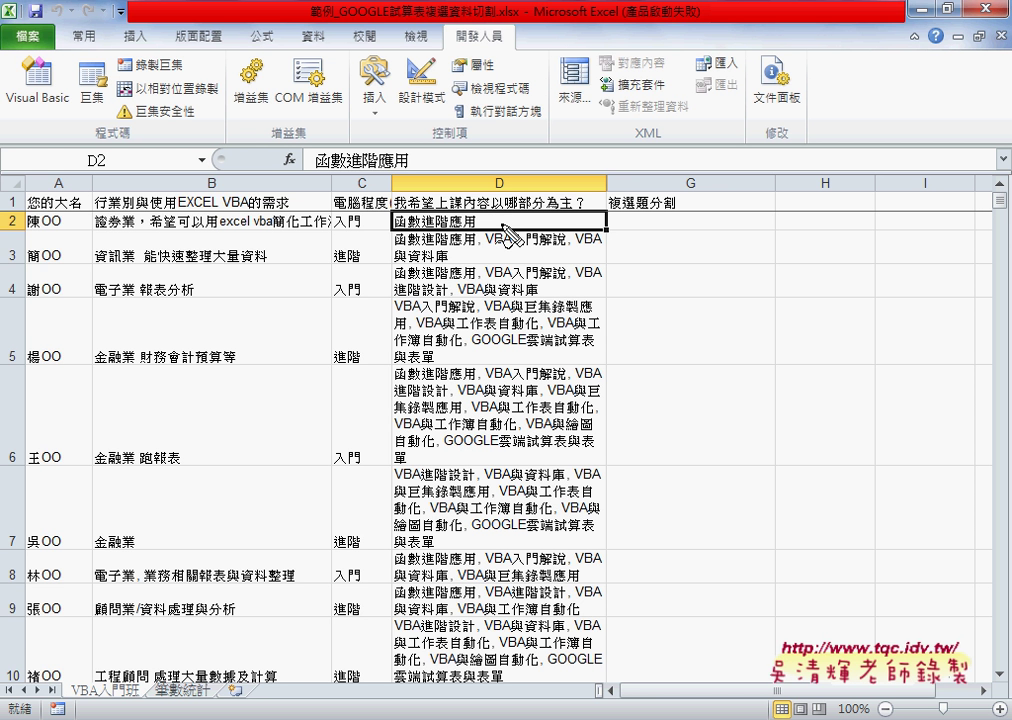
{"action": "left_click_drag", "start_coordinate": [471, 249], "coordinate": [488, 249]}
{"action": "left_click_drag", "start_coordinate": [562, 249], "coordinate": [586, 249]}
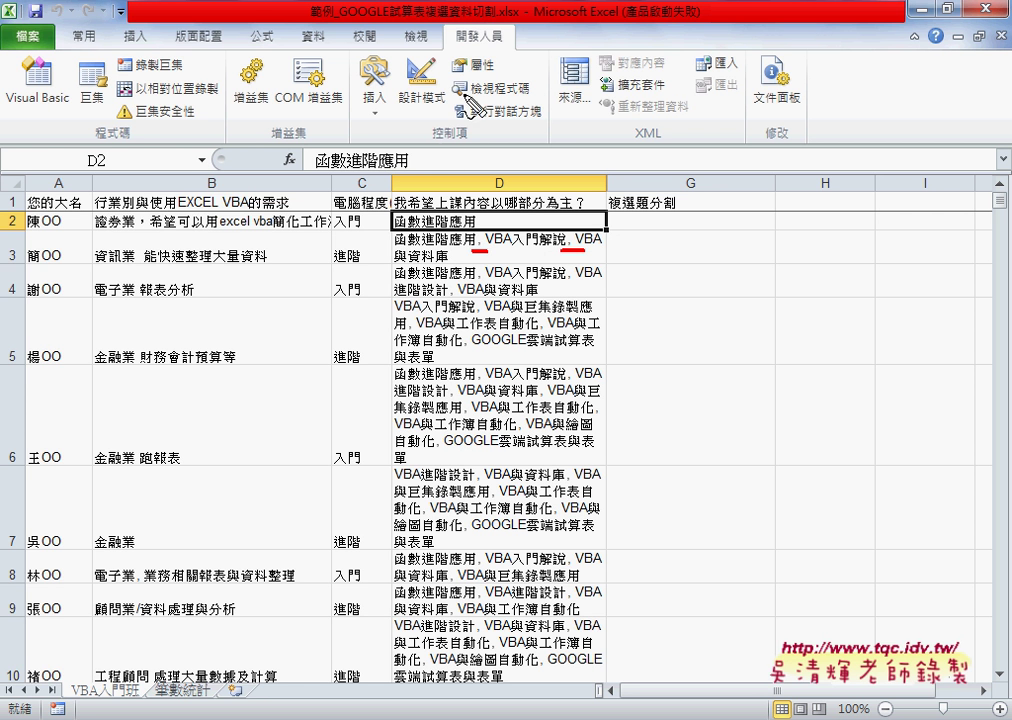
{"action": "left_click_drag", "start_coordinate": [471, 128], "coordinate": [578, 122]}
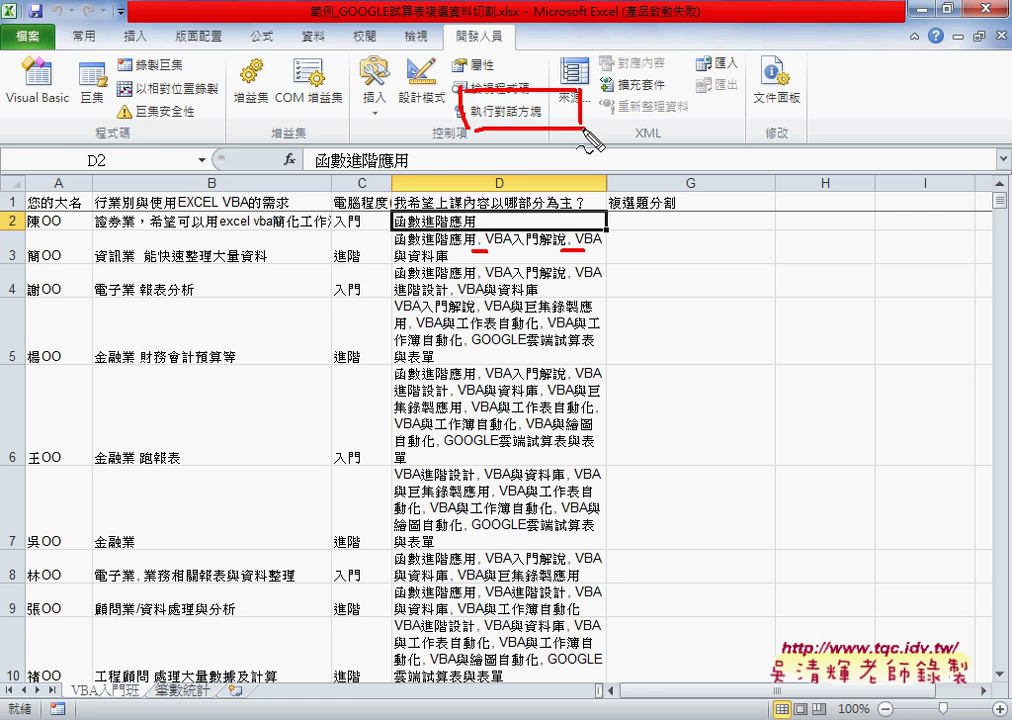
{"action": "mouse_move", "coordinate": [509, 97]}
{"action": "left_mouse_down"}
{"action": "mouse_move", "coordinate": [541, 108]}
{"action": "mouse_move", "coordinate": [428, 110]}
{"action": "left_mouse_up"}
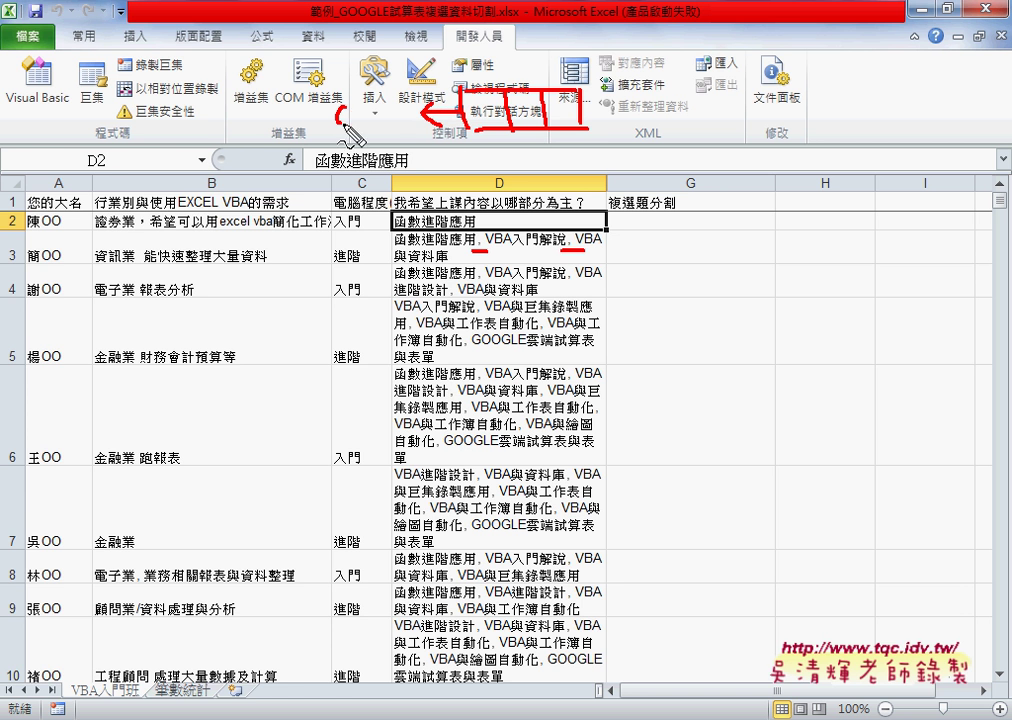
{"action": "mouse_move", "coordinate": [365, 108]}
{"action": "left_mouse_down"}
{"action": "mouse_move", "coordinate": [363, 125]}
{"action": "mouse_move", "coordinate": [413, 127]}
{"action": "left_mouse_up"}
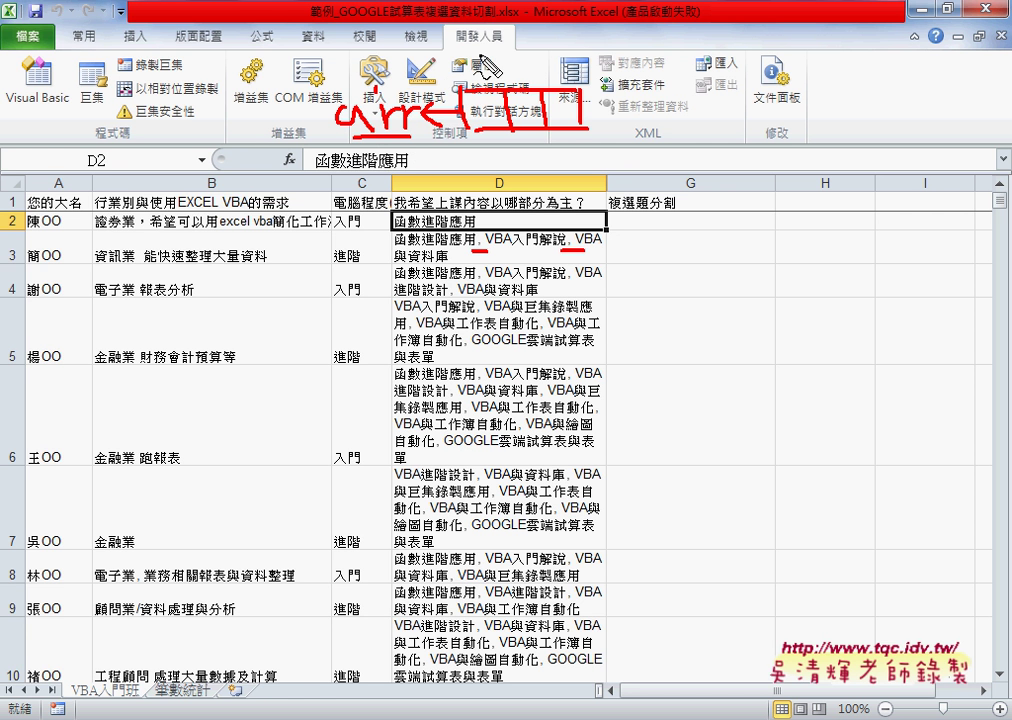
{"action": "left_click_drag", "start_coordinate": [478, 52], "coordinate": [493, 73]}
{"action": "mouse_move", "coordinate": [524, 45]}
{"action": "left_mouse_down"}
{"action": "mouse_move", "coordinate": [525, 70]}
{"action": "mouse_move", "coordinate": [568, 68]}
{"action": "left_mouse_up"}
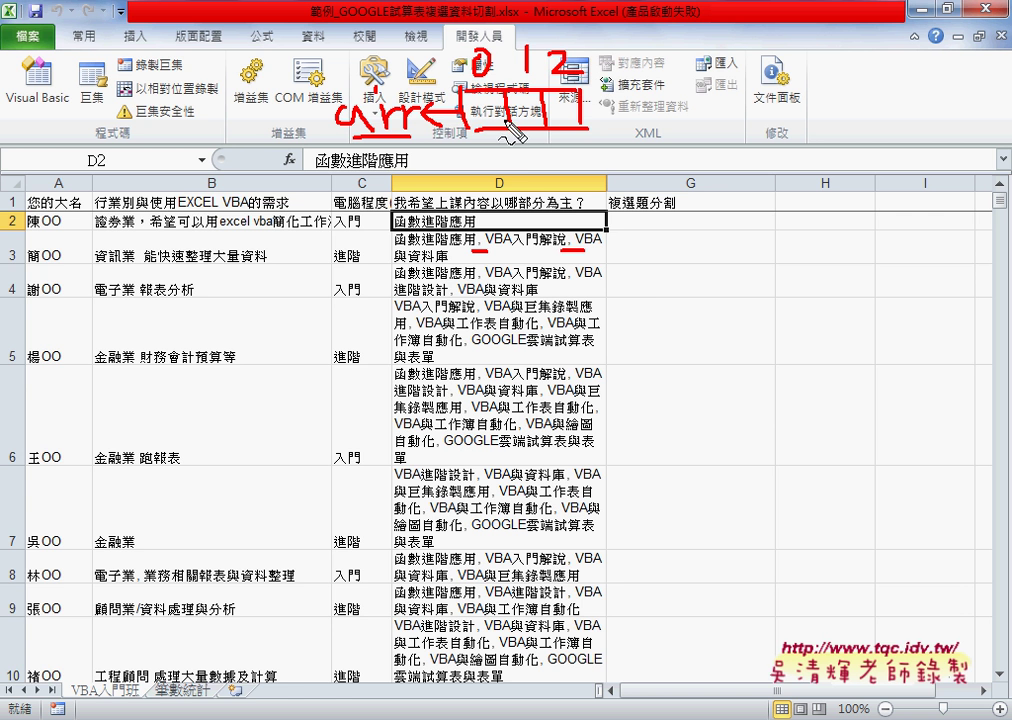
{"action": "mouse_move", "coordinate": [498, 90]}
{"action": "left_mouse_down"}
{"action": "mouse_move", "coordinate": [500, 127]}
{"action": "mouse_move", "coordinate": [583, 215]}
{"action": "mouse_move", "coordinate": [670, 258]}
{"action": "mouse_move", "coordinate": [658, 257]}
{"action": "left_mouse_up"}
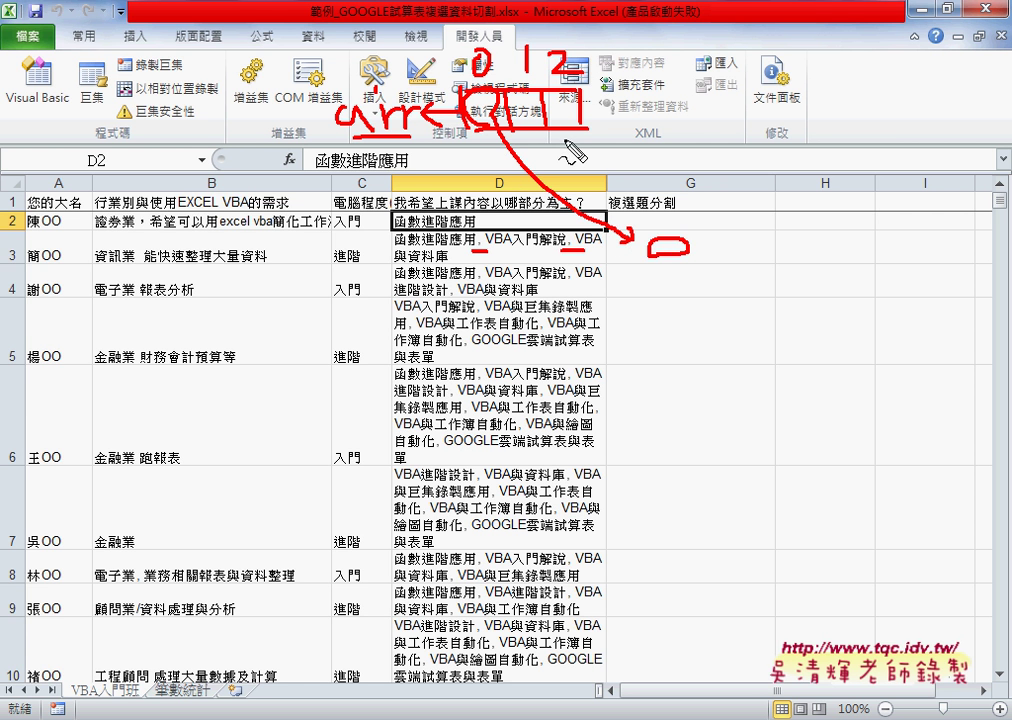
{"action": "mouse_move", "coordinate": [496, 106]}
{"action": "left_mouse_down"}
{"action": "mouse_move", "coordinate": [708, 284]}
{"action": "mouse_move", "coordinate": [698, 288]}
{"action": "left_mouse_up"}
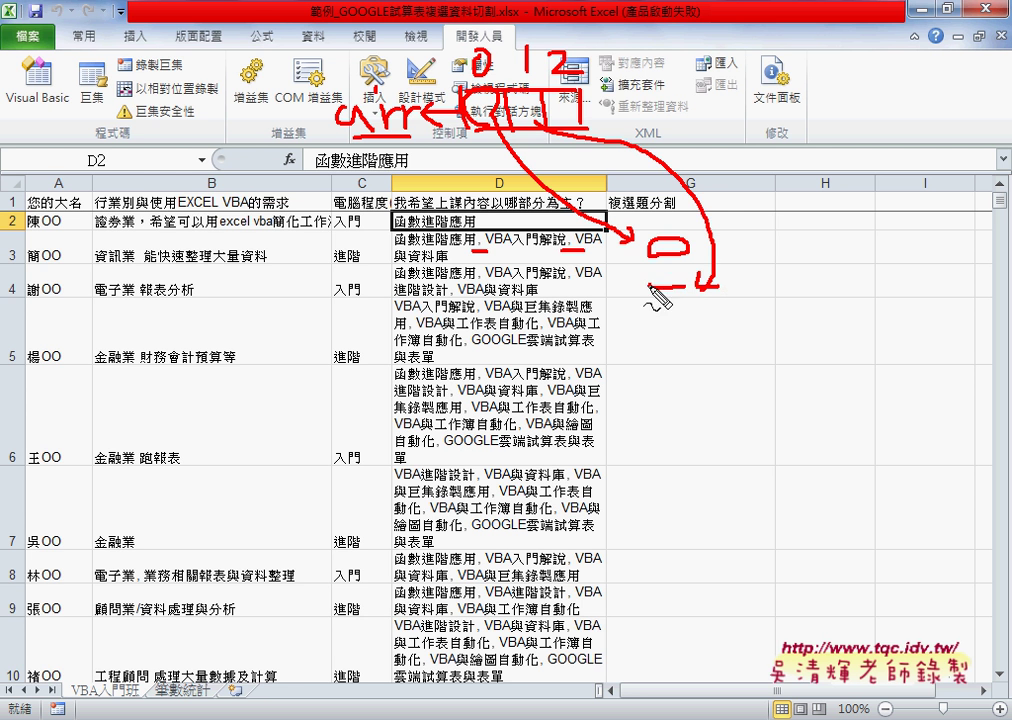
{"action": "left_click_drag", "start_coordinate": [650, 260], "coordinate": [688, 285]}
{"action": "mouse_move", "coordinate": [582, 108]}
{"action": "left_mouse_down"}
{"action": "mouse_move", "coordinate": [727, 140]}
{"action": "mouse_move", "coordinate": [745, 322]}
{"action": "mouse_move", "coordinate": [750, 315]}
{"action": "mouse_move", "coordinate": [705, 306]}
{"action": "left_mouse_up"}
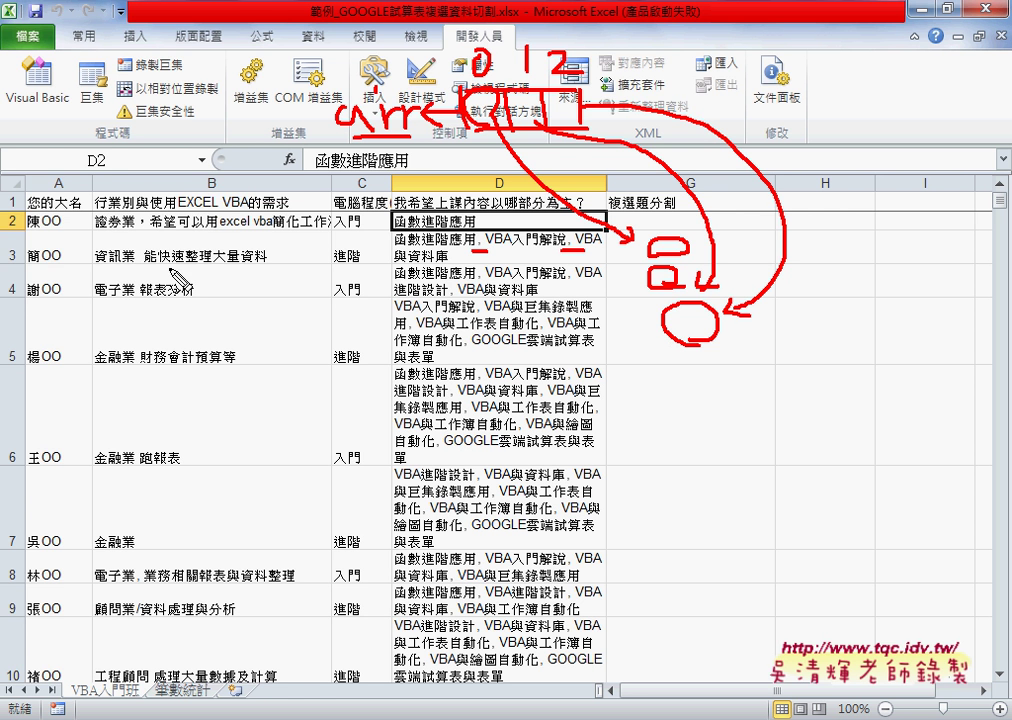
{"action": "mouse_move", "coordinate": [34, 212]}
{"action": "left_mouse_down"}
{"action": "mouse_move", "coordinate": [22, 348]}
{"action": "mouse_move", "coordinate": [40, 328]}
{"action": "left_mouse_up"}
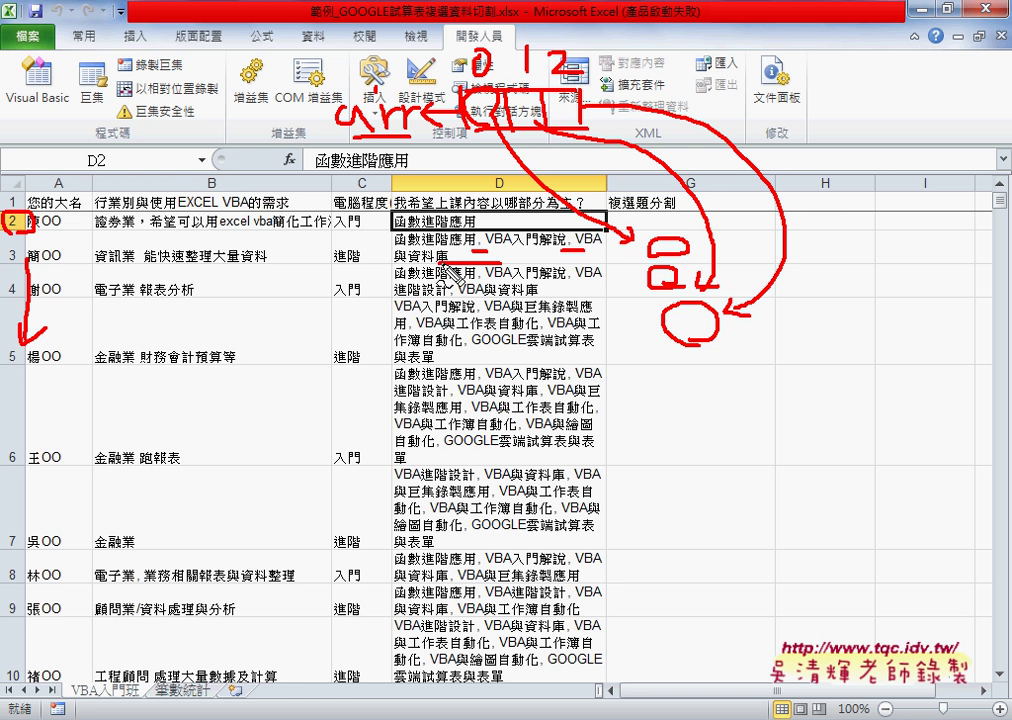
{"action": "mouse_move", "coordinate": [393, 258]}
{"action": "left_mouse_down"}
{"action": "mouse_move", "coordinate": [596, 241]}
{"action": "mouse_move", "coordinate": [520, 258]}
{"action": "left_mouse_up"}
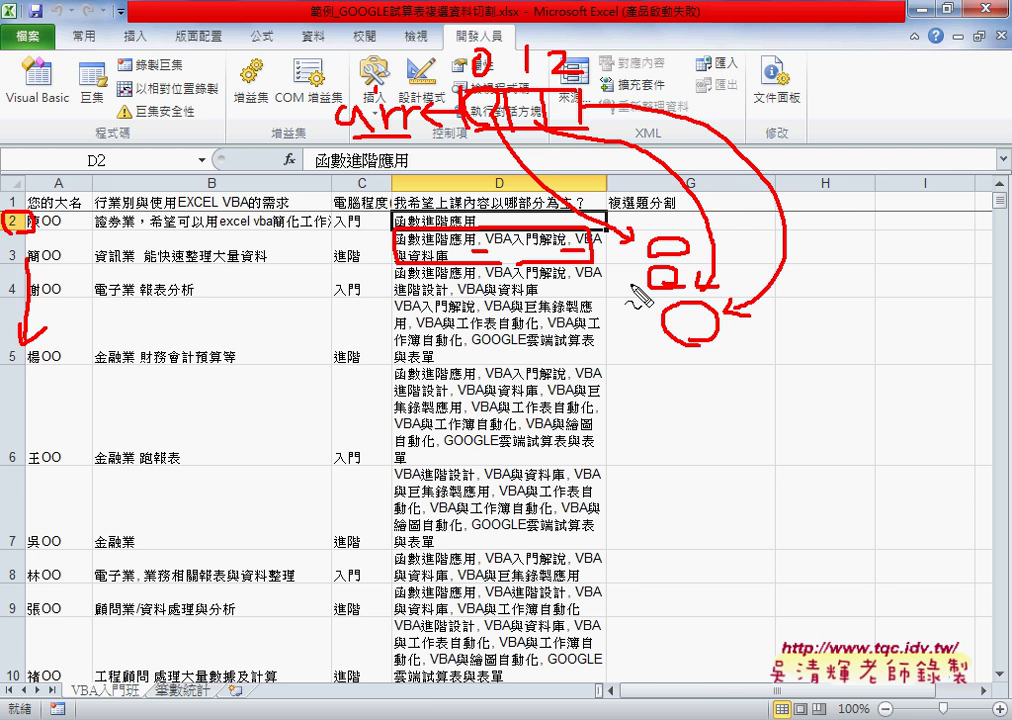
{"action": "key", "text": "Escape"}
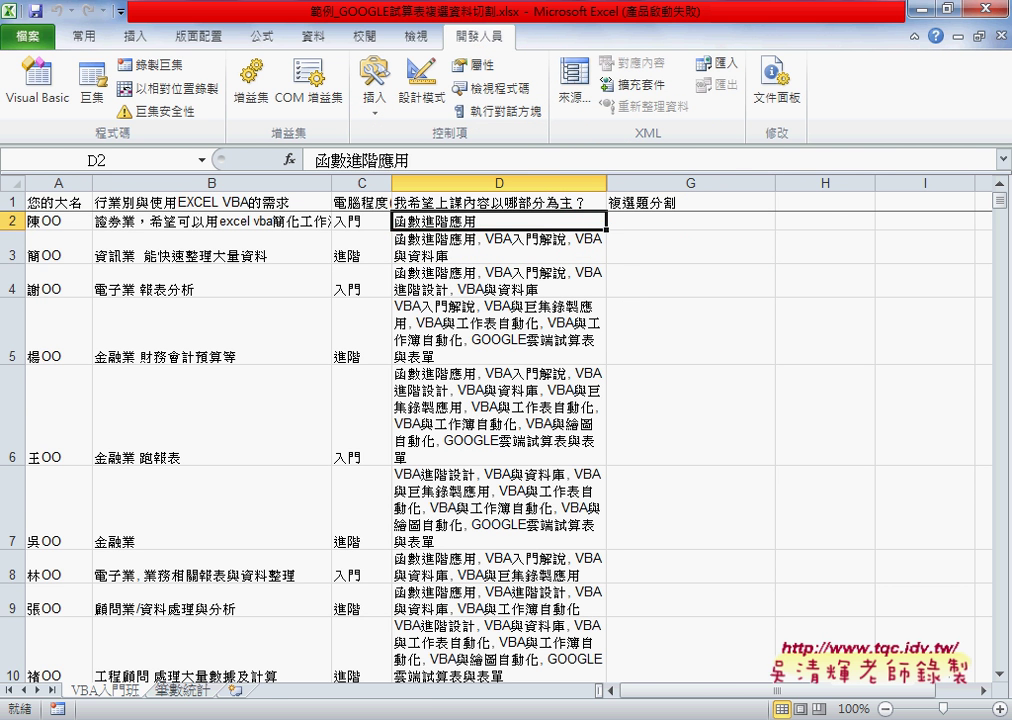
{"action": "key", "text": "alt+F11"}
Narrow the project pane and editor window, then shift it left to expose column G.
{"action": "left_click_drag", "start_coordinate": [783, 58], "coordinate": [251, 58]}
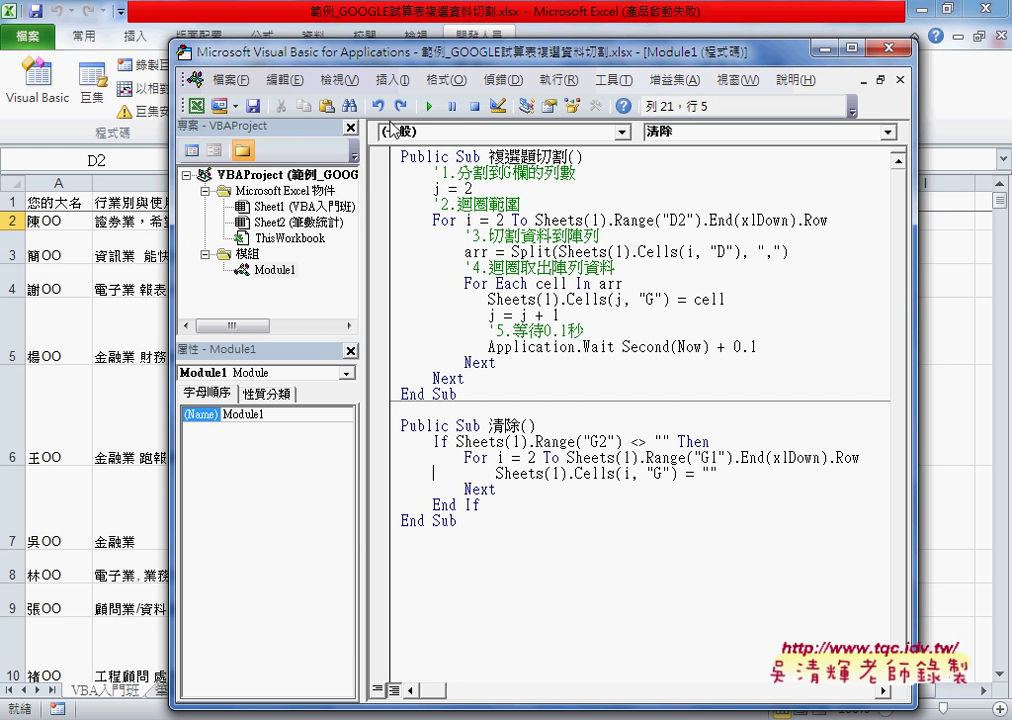
{"action": "left_click_drag", "start_coordinate": [362, 199], "coordinate": [284, 199]}
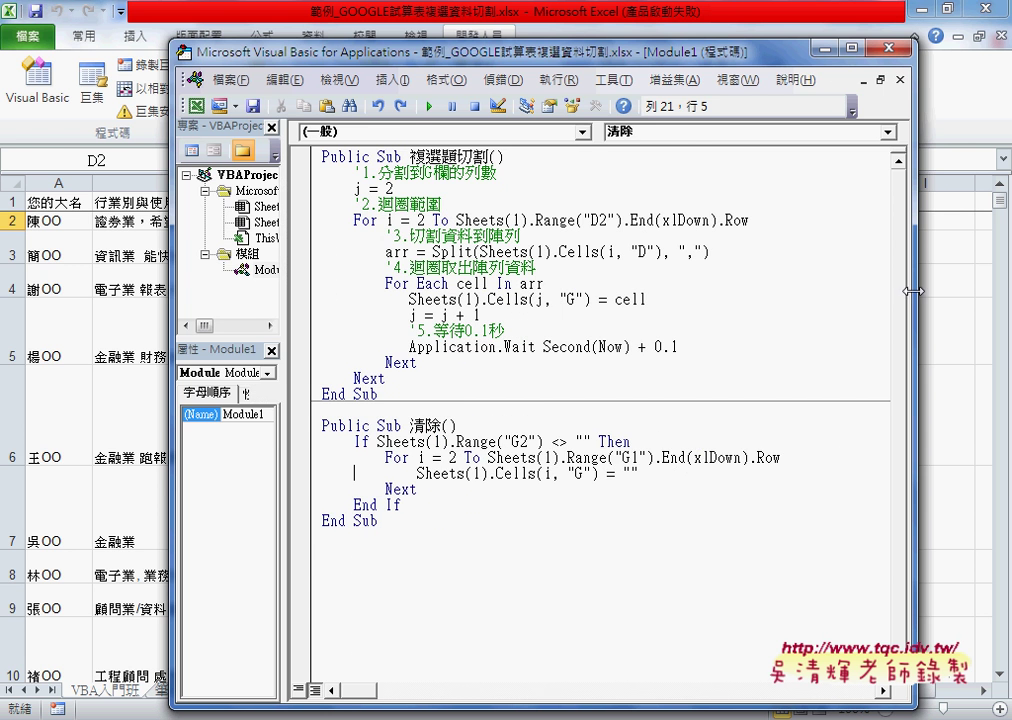
{"action": "left_click_drag", "start_coordinate": [908, 298], "coordinate": [829, 298]}
{"action": "left_click_drag", "start_coordinate": [605, 51], "coordinate": [342, 51]}
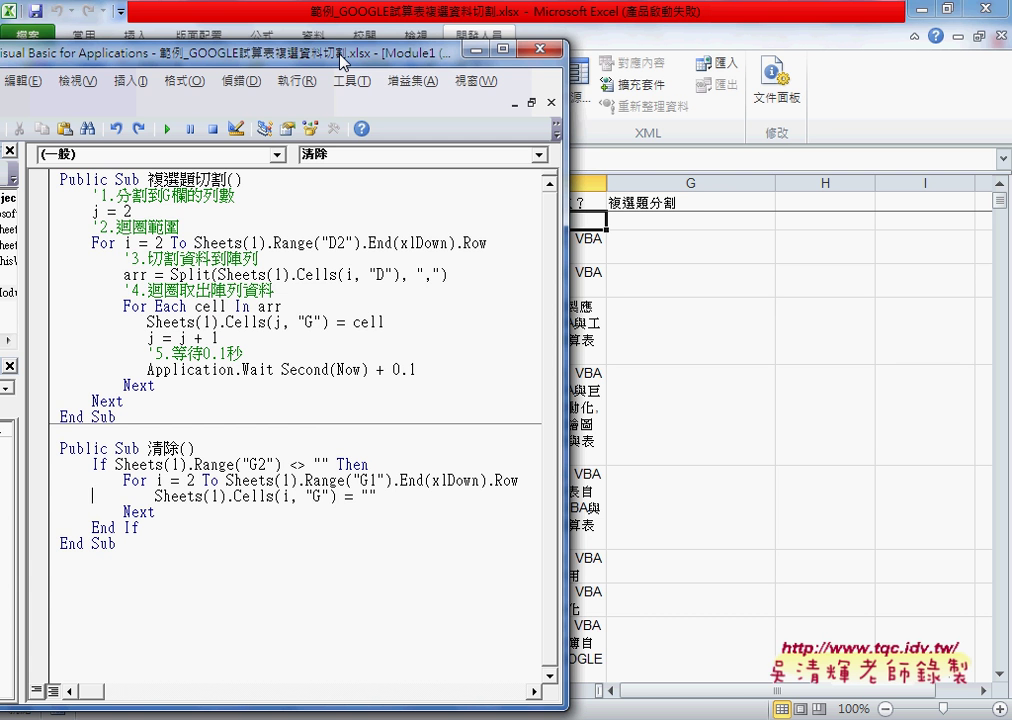
{"action": "left_click_drag", "start_coordinate": [140, 224], "coordinate": [90, 229]}
{"action": "left_click_drag", "start_coordinate": [700, 220], "coordinate": [712, 176]}
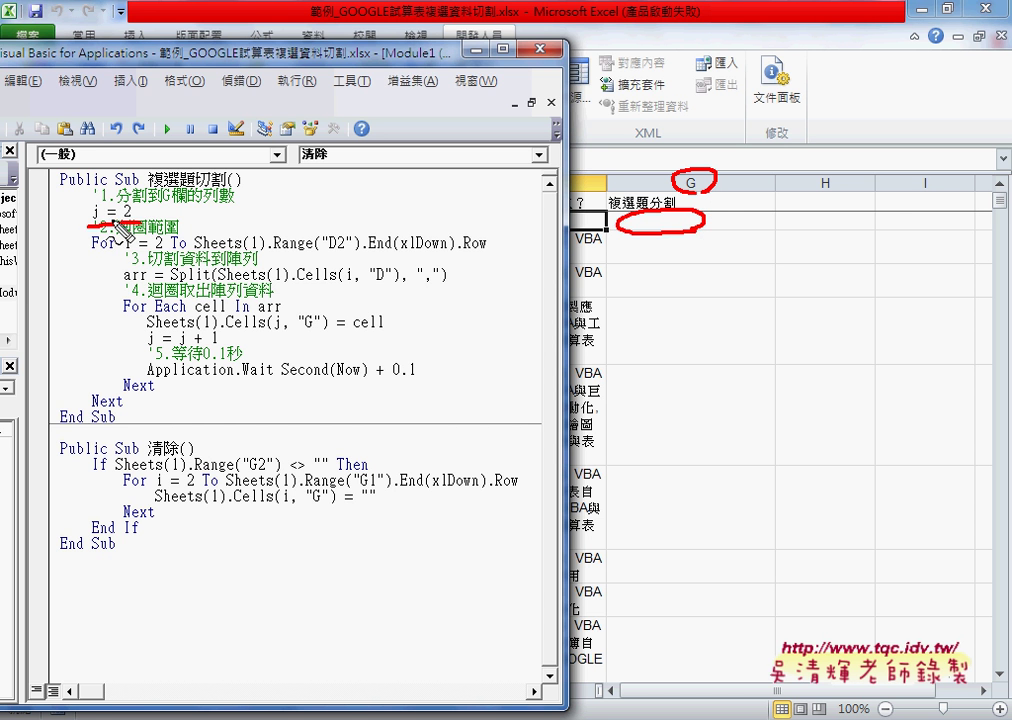
{"action": "mouse_move", "coordinate": [95, 226]}
{"action": "left_mouse_down"}
{"action": "mouse_move", "coordinate": [170, 207]}
{"action": "mouse_move", "coordinate": [150, 220]}
{"action": "left_mouse_up"}
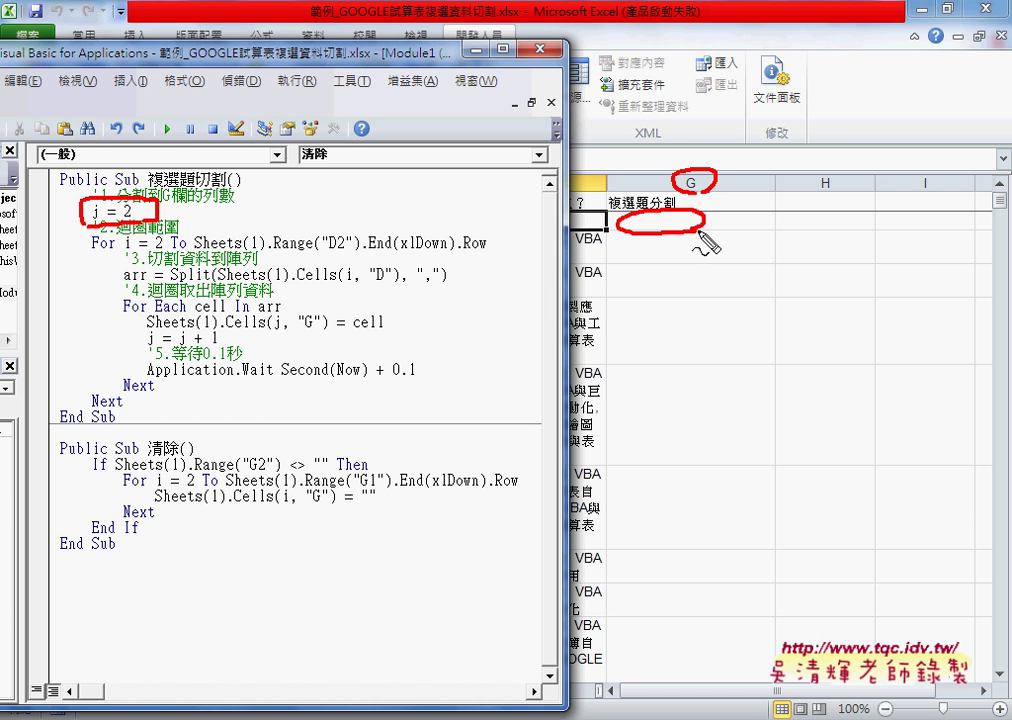
{"action": "mouse_move", "coordinate": [809, 220]}
{"action": "left_mouse_down"}
{"action": "mouse_move", "coordinate": [813, 285]}
{"action": "mouse_move", "coordinate": [822, 258]}
{"action": "left_mouse_up"}
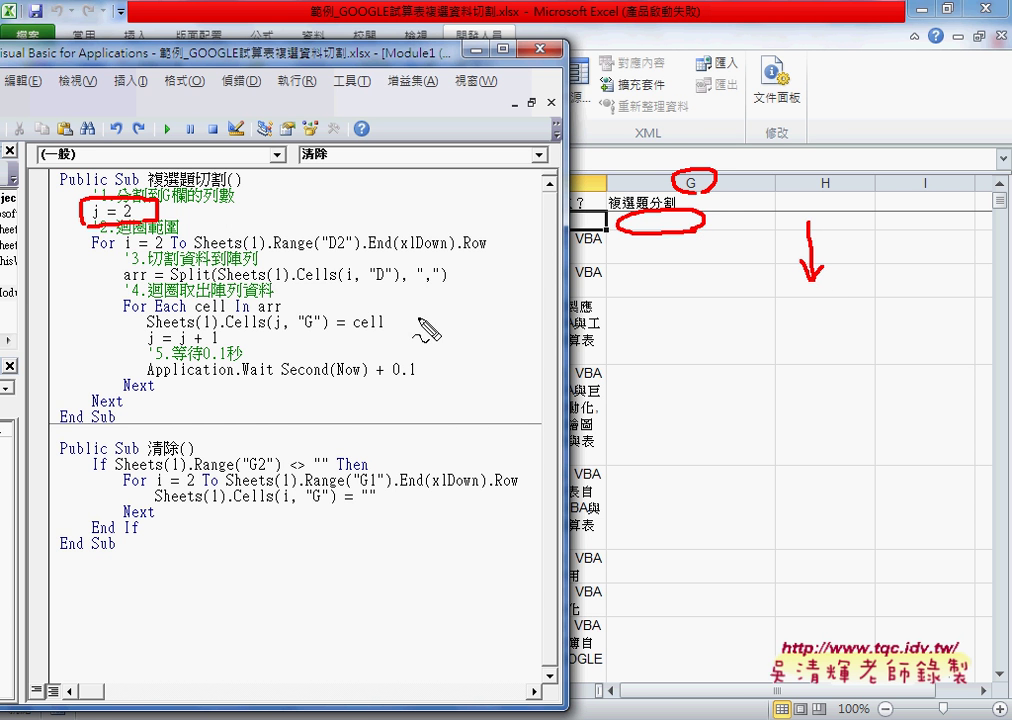
{"action": "mouse_move", "coordinate": [212, 350]}
{"action": "left_mouse_down"}
{"action": "mouse_move", "coordinate": [222, 350]}
{"action": "mouse_move", "coordinate": [165, 349]}
{"action": "left_mouse_up"}
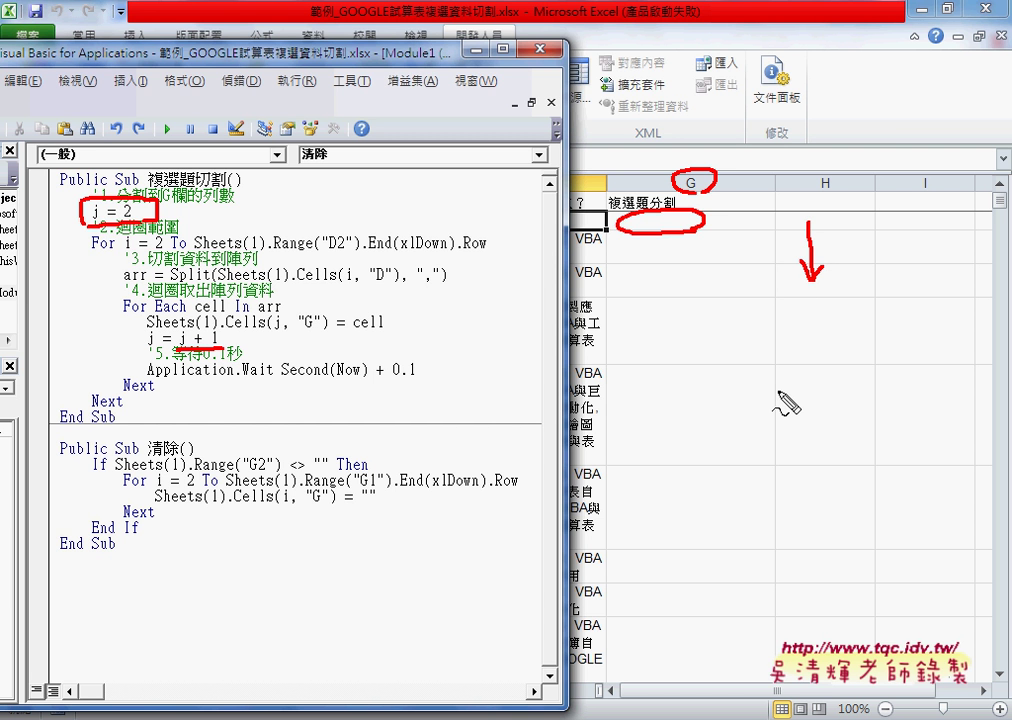
{"action": "left_click_drag", "start_coordinate": [90, 254], "coordinate": [160, 252]}
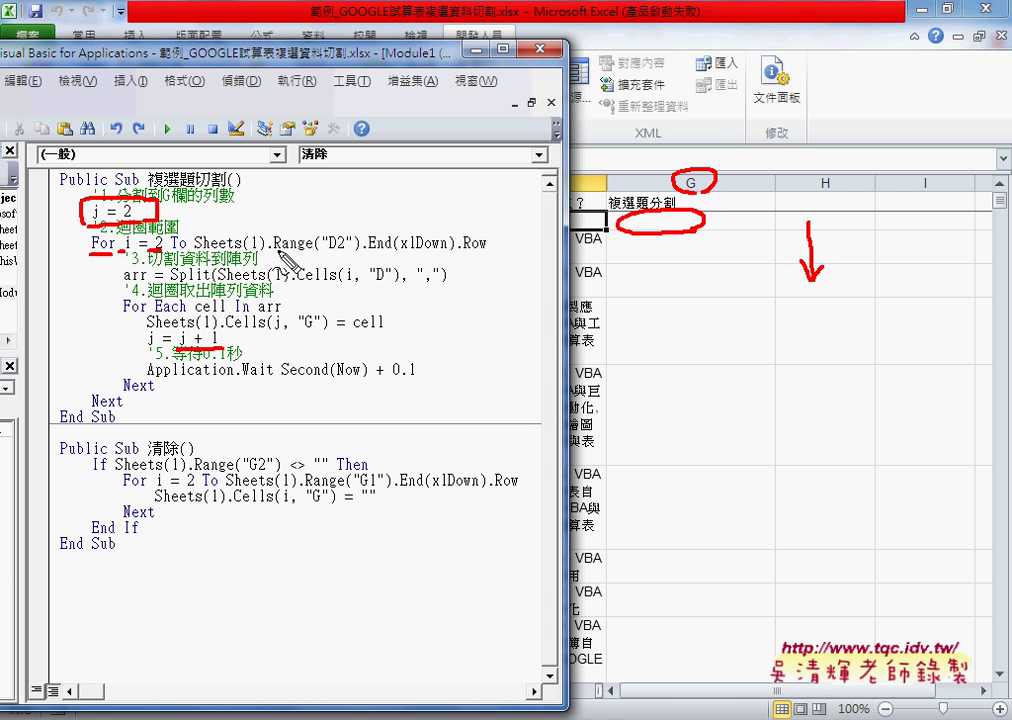
{"action": "left_click_drag", "start_coordinate": [277, 253], "coordinate": [487, 252]}
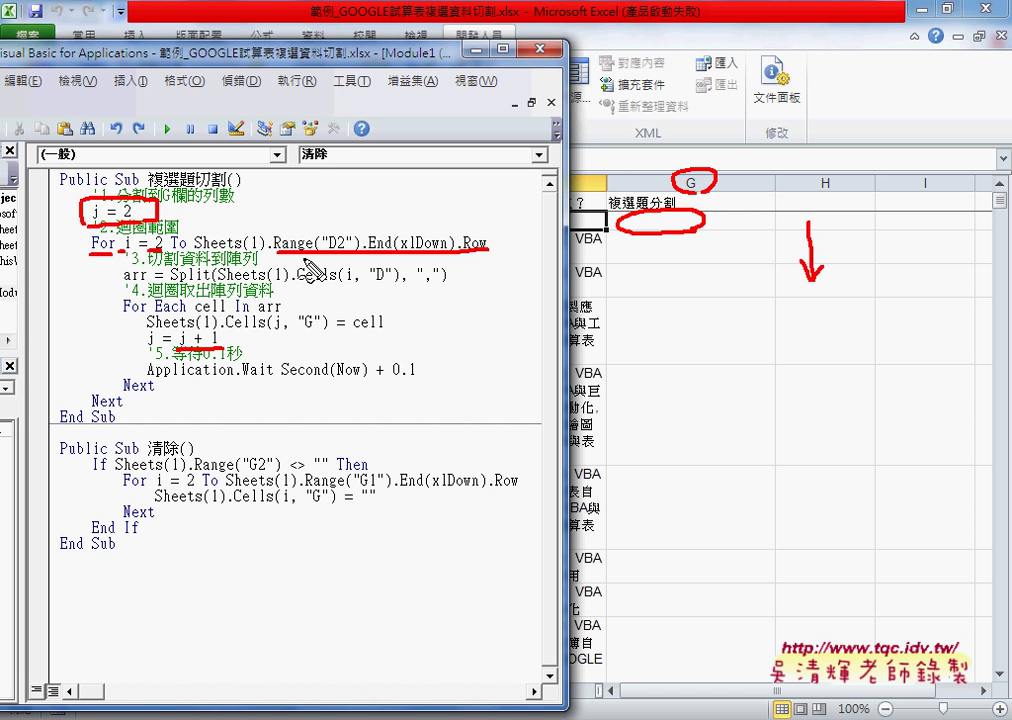
{"action": "mouse_move", "coordinate": [240, 228]}
{"action": "left_mouse_down"}
{"action": "mouse_move", "coordinate": [229, 233]}
{"action": "mouse_move", "coordinate": [262, 209]}
{"action": "left_mouse_up"}
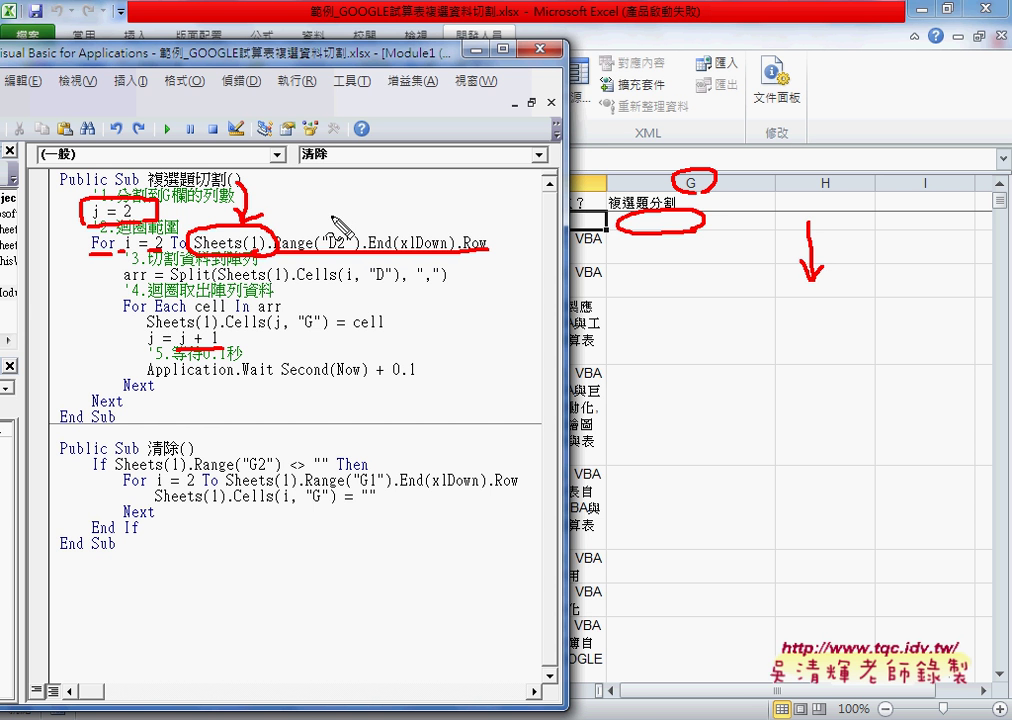
{"action": "key", "text": "Escape"}
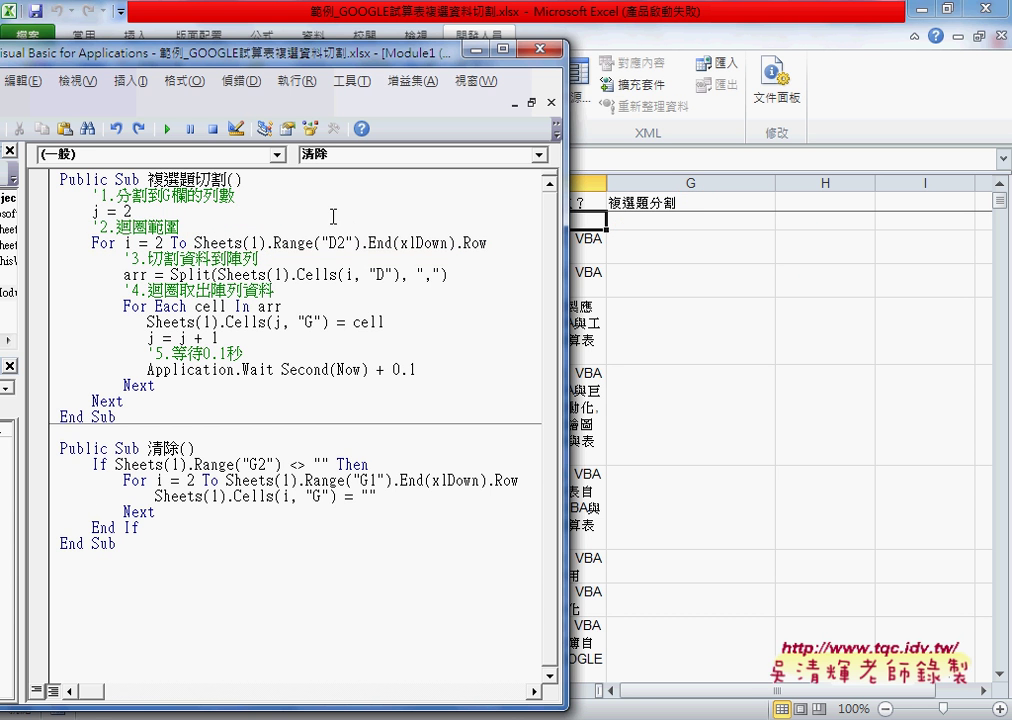
{"action": "left_click_drag", "start_coordinate": [297, 711], "coordinate": [297, 651]}
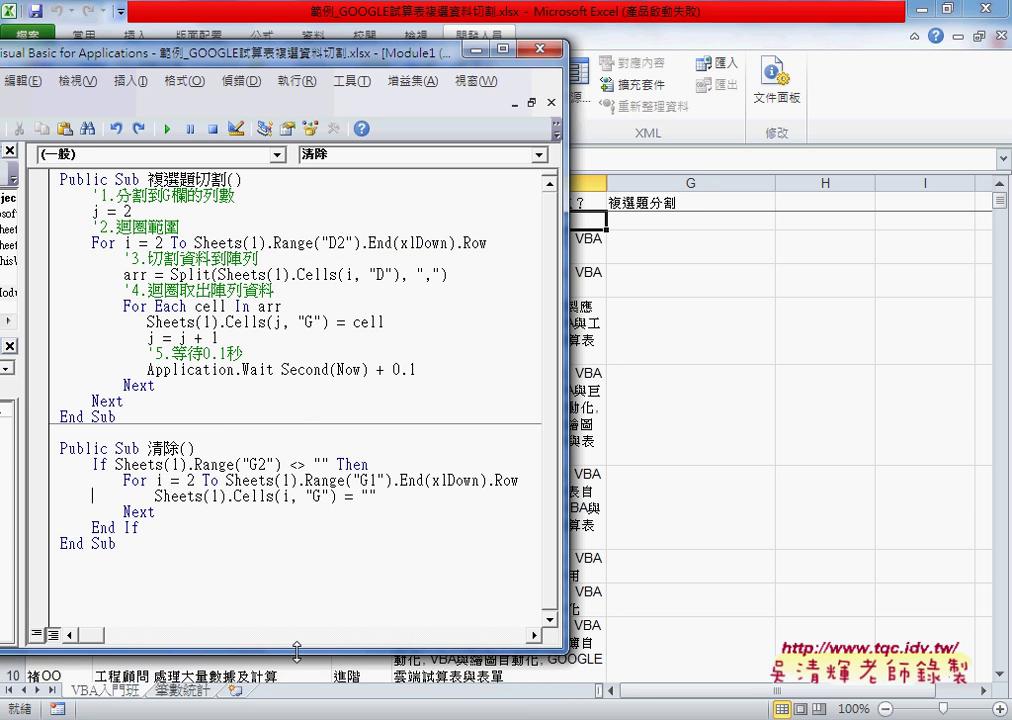
{"action": "double_click", "coordinate": [253, 243]}
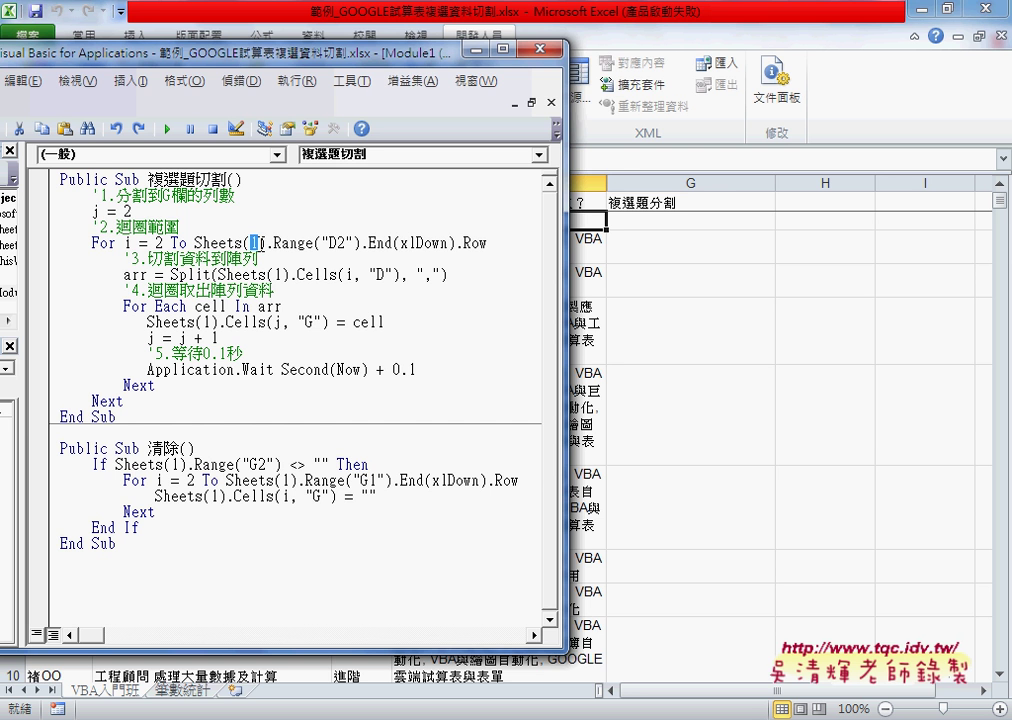
{"action": "type", "text": "\"\""}
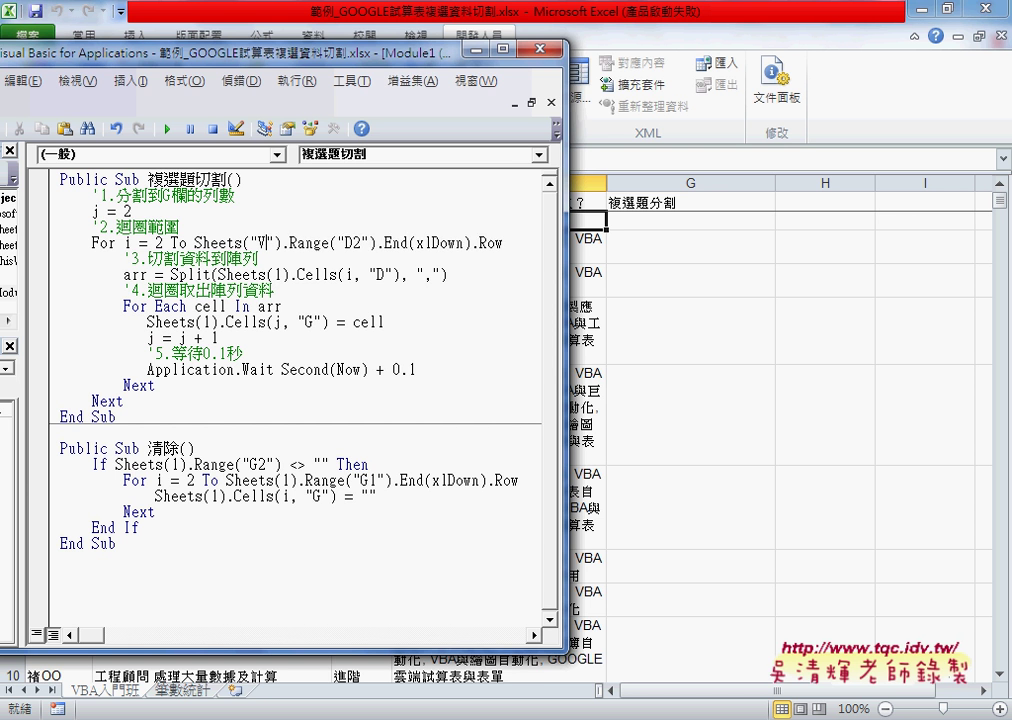
{"action": "type", "text": "VBA入門"}
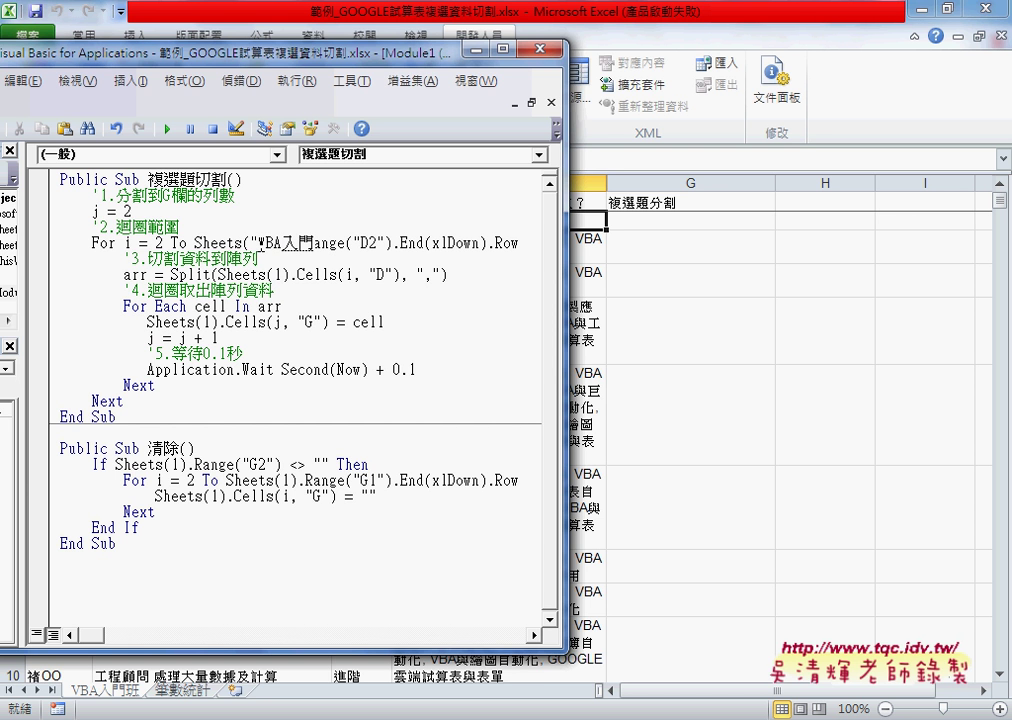
{"action": "type", "text": "班\").R"}
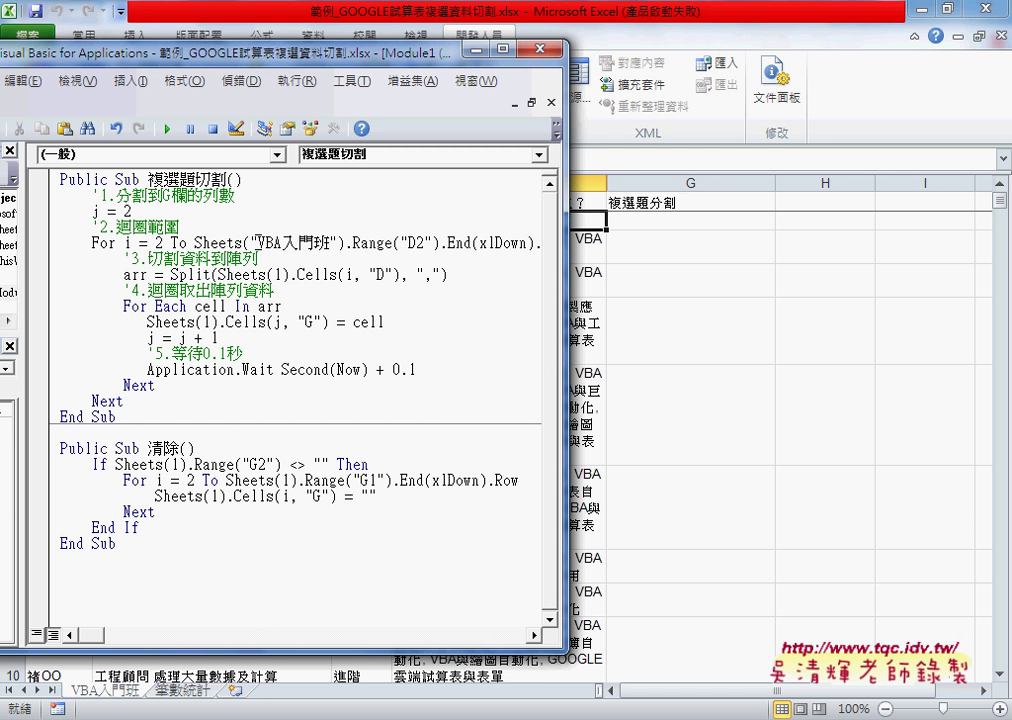
{"action": "left_click_drag", "start_coordinate": [258, 242], "coordinate": [330, 242]}
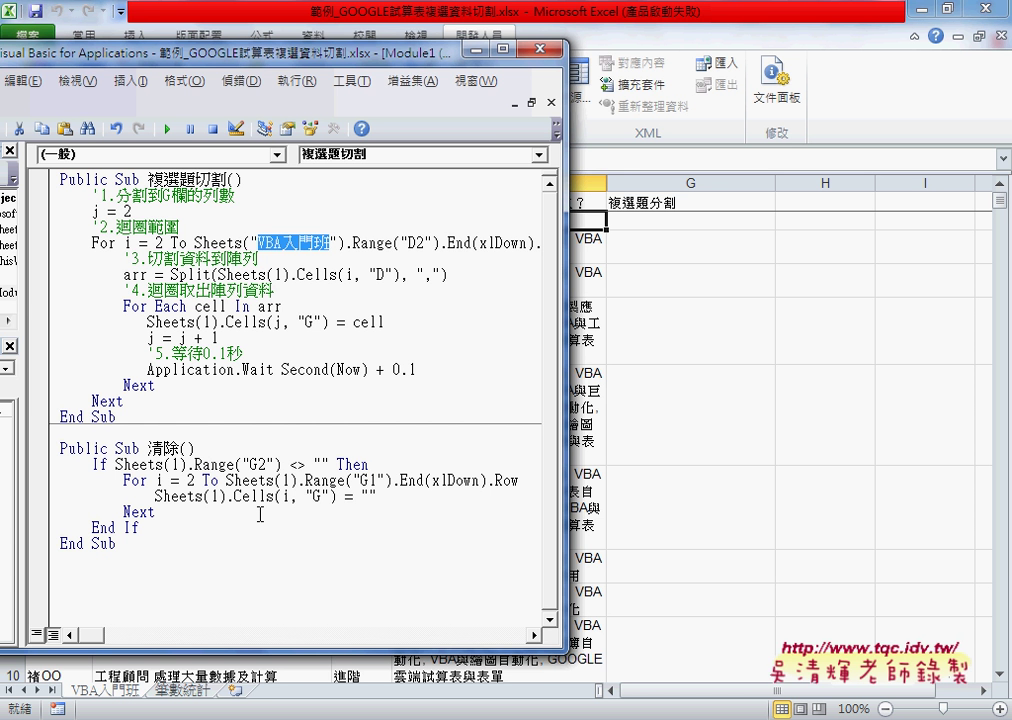
{"action": "key", "text": "BackSpace"}
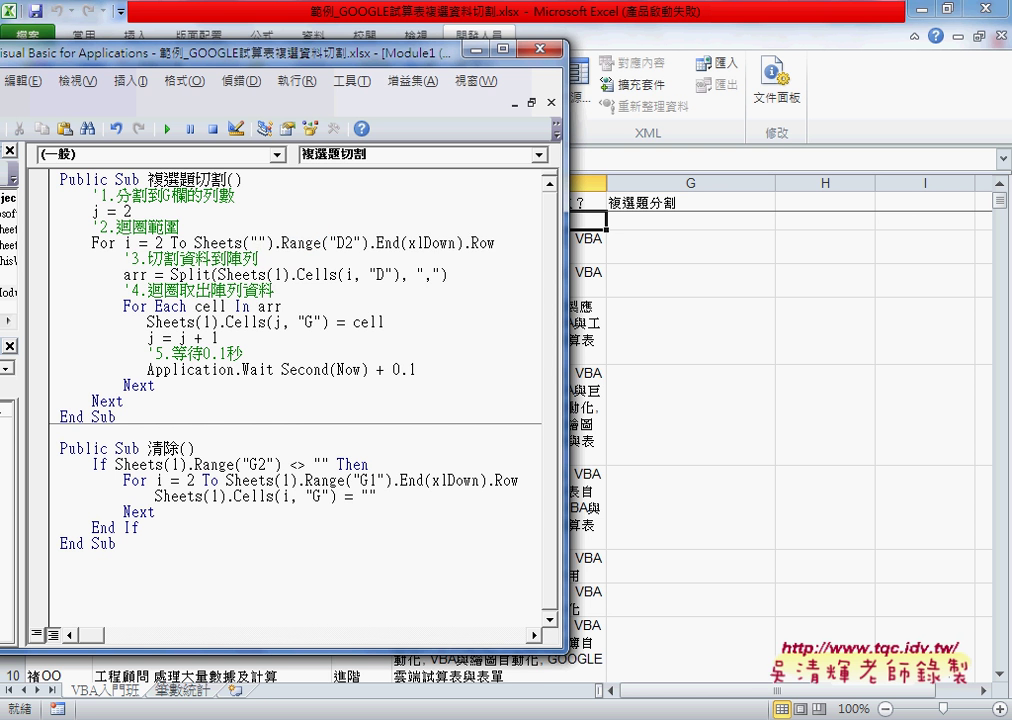
{"action": "key", "text": "BackSpace"}
{"action": "key", "text": "Delete"}
{"action": "type", "text": "1"}
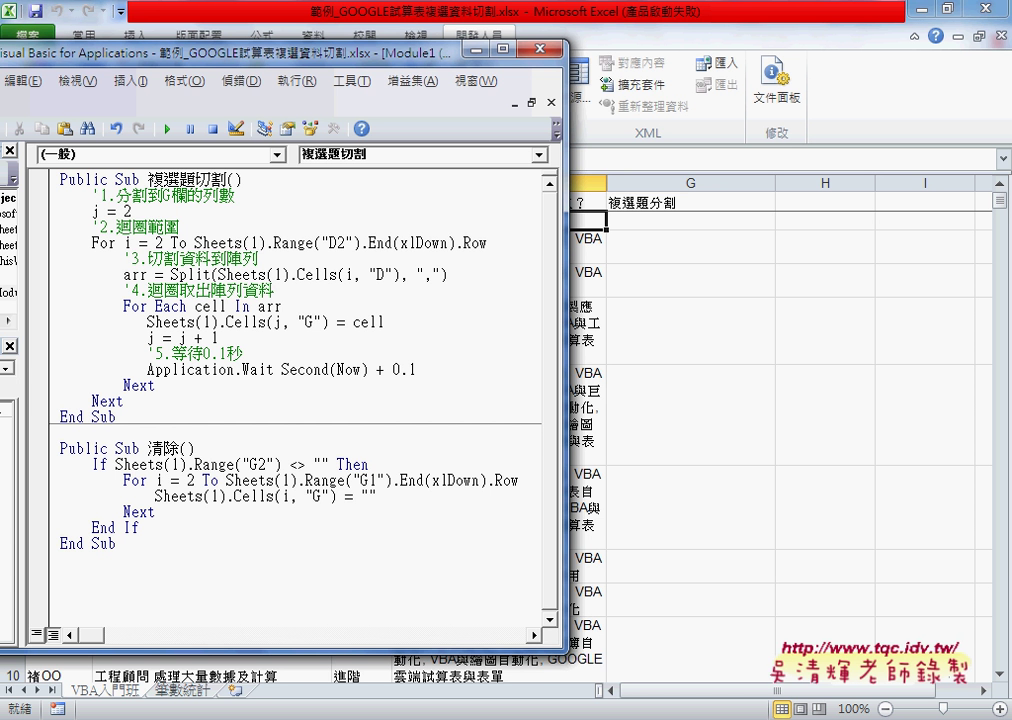
Narrow the editor to show column D and mark how Split breaks cell D2 at commas.
{"action": "double_click", "coordinate": [172, 273]}
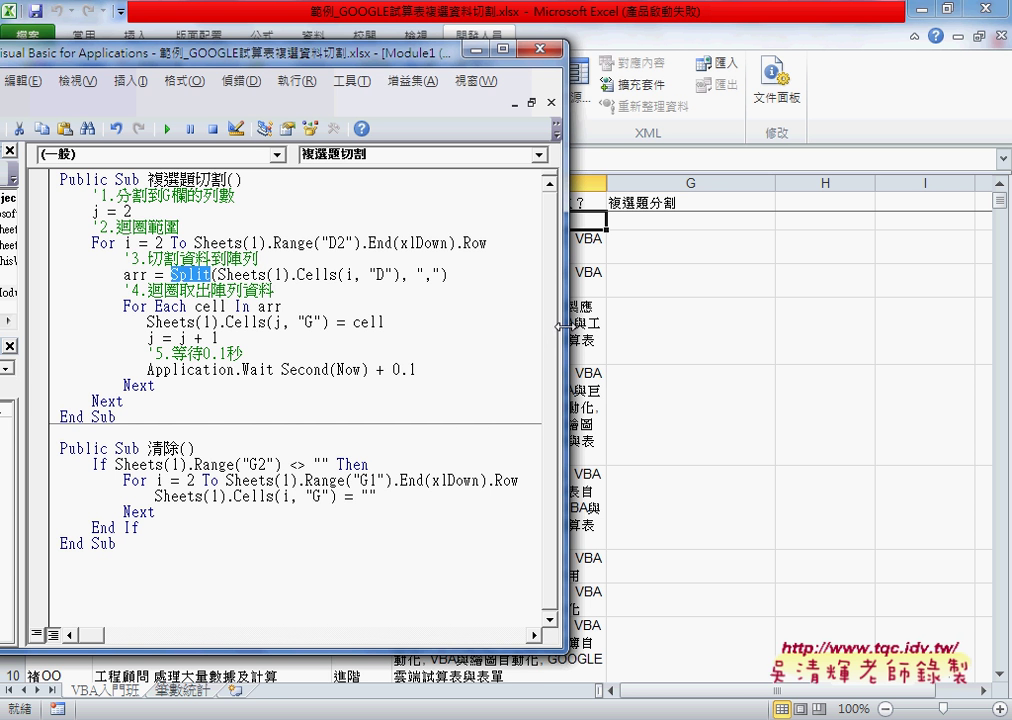
{"action": "left_click_drag", "start_coordinate": [564, 326], "coordinate": [474, 326]}
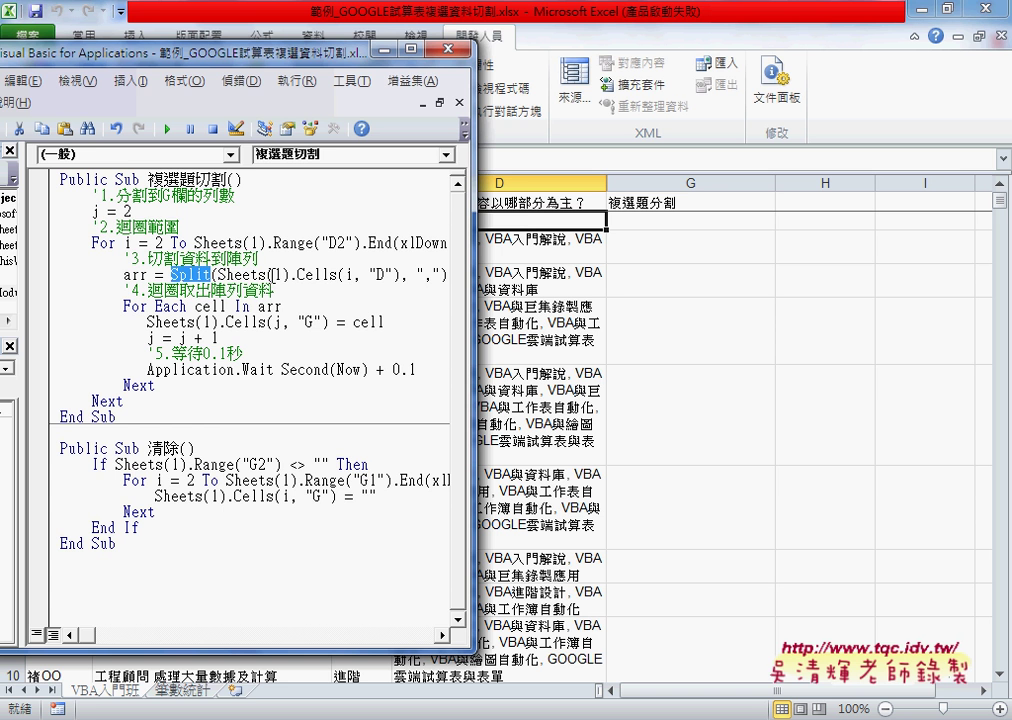
{"action": "left_click_drag", "start_coordinate": [217, 275], "coordinate": [399, 275]}
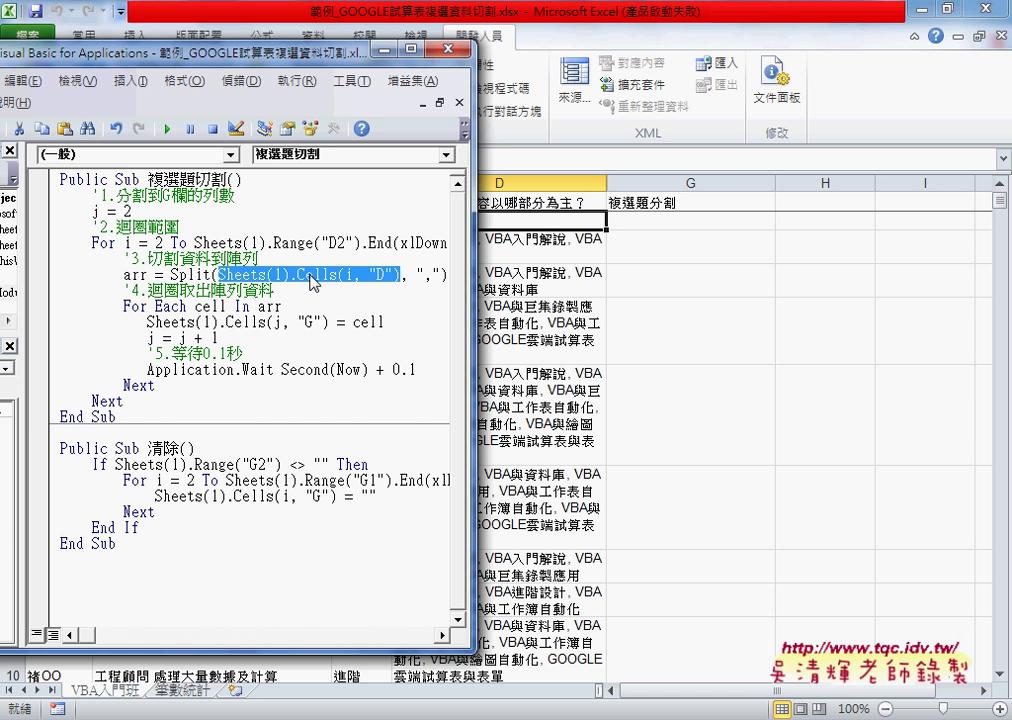
{"action": "left_click_drag", "start_coordinate": [417, 275], "coordinate": [433, 275]}
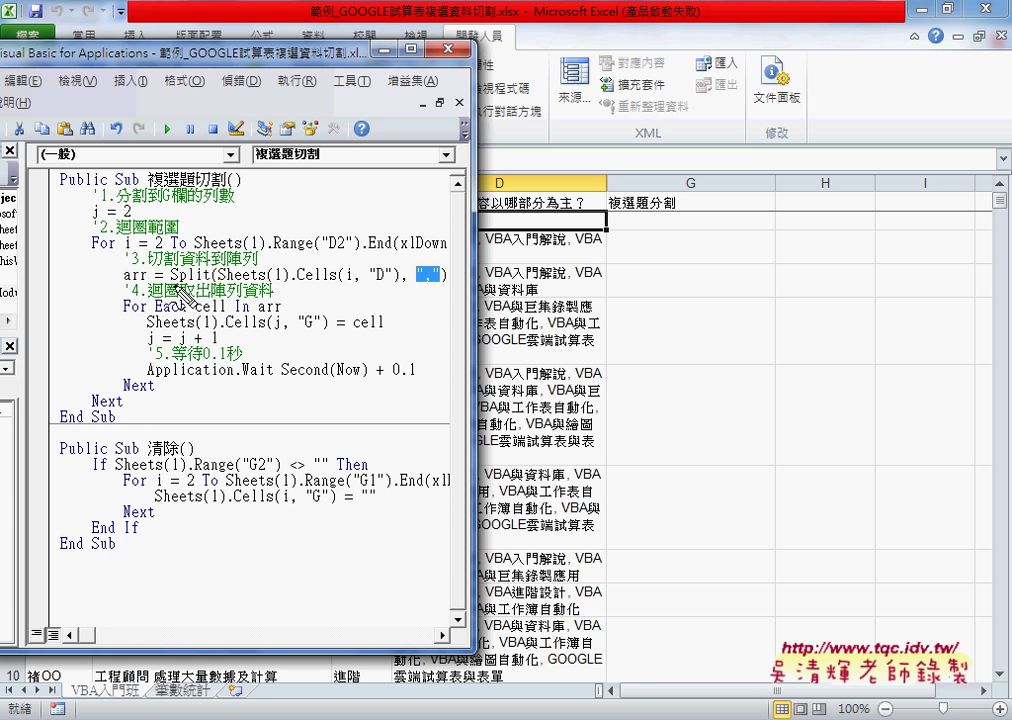
{"action": "left_click_drag", "start_coordinate": [185, 288], "coordinate": [378, 282]}
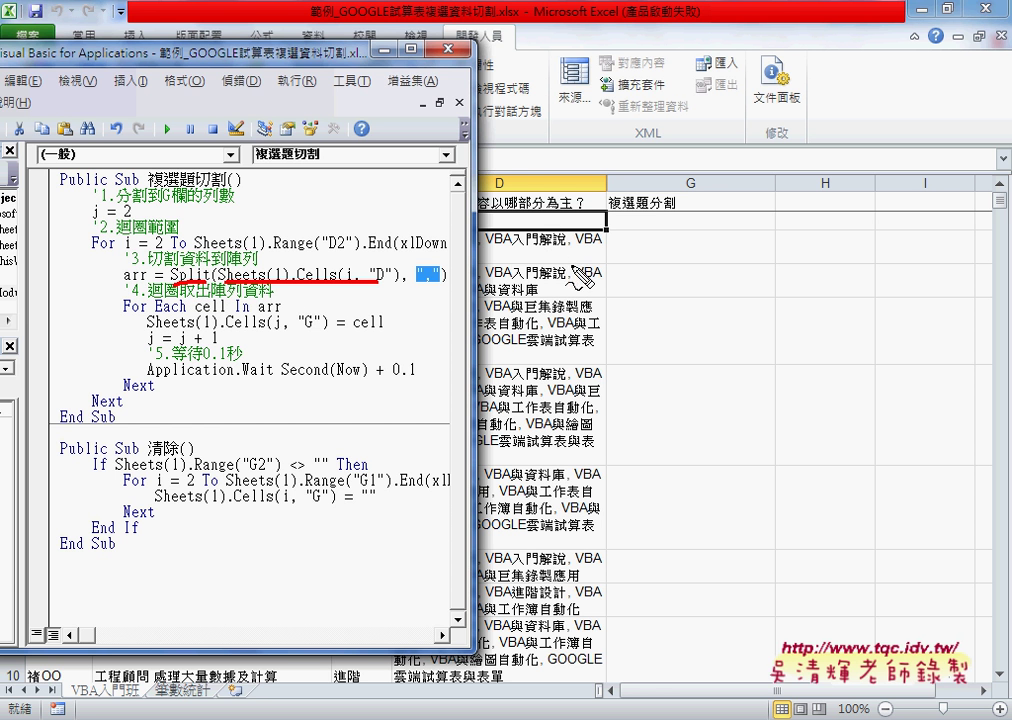
{"action": "left_click_drag", "start_coordinate": [575, 240], "coordinate": [568, 268]}
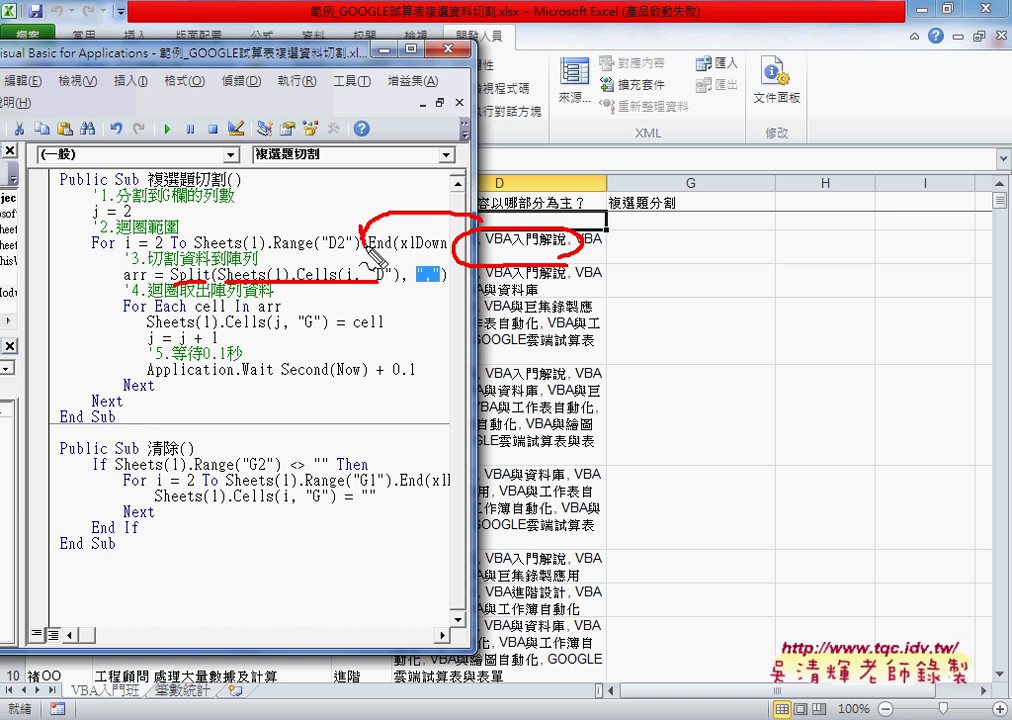
{"action": "left_click_drag", "start_coordinate": [365, 240], "coordinate": [570, 255]}
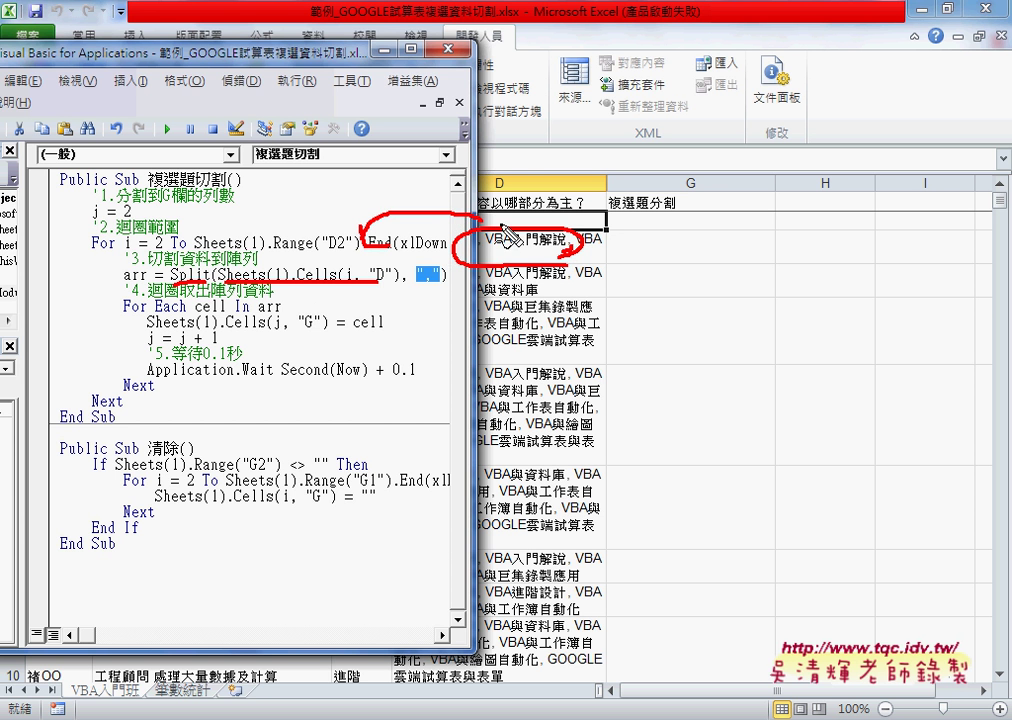
{"action": "mouse_move", "coordinate": [499, 232]}
{"action": "left_mouse_down"}
{"action": "mouse_move", "coordinate": [495, 260]}
{"action": "mouse_move", "coordinate": [522, 264]}
{"action": "left_mouse_up"}
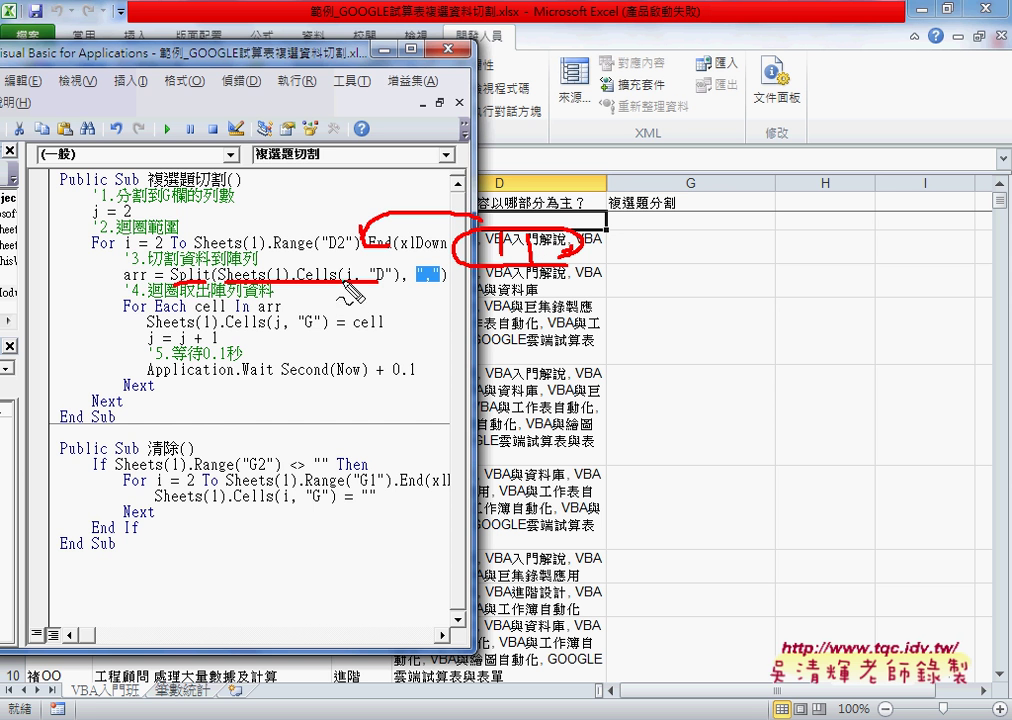
Annotate the For Each loop writing each arr item into column G and the row counter.
{"action": "left_click_drag", "start_coordinate": [200, 287], "coordinate": [125, 289]}
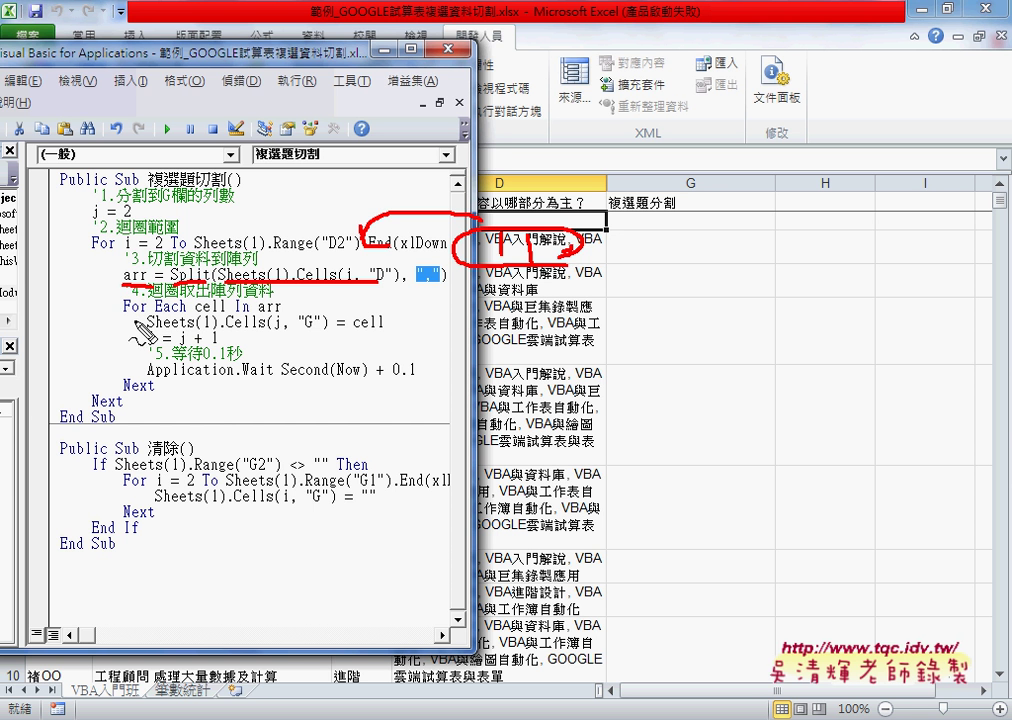
{"action": "left_click_drag", "start_coordinate": [121, 320], "coordinate": [185, 317]}
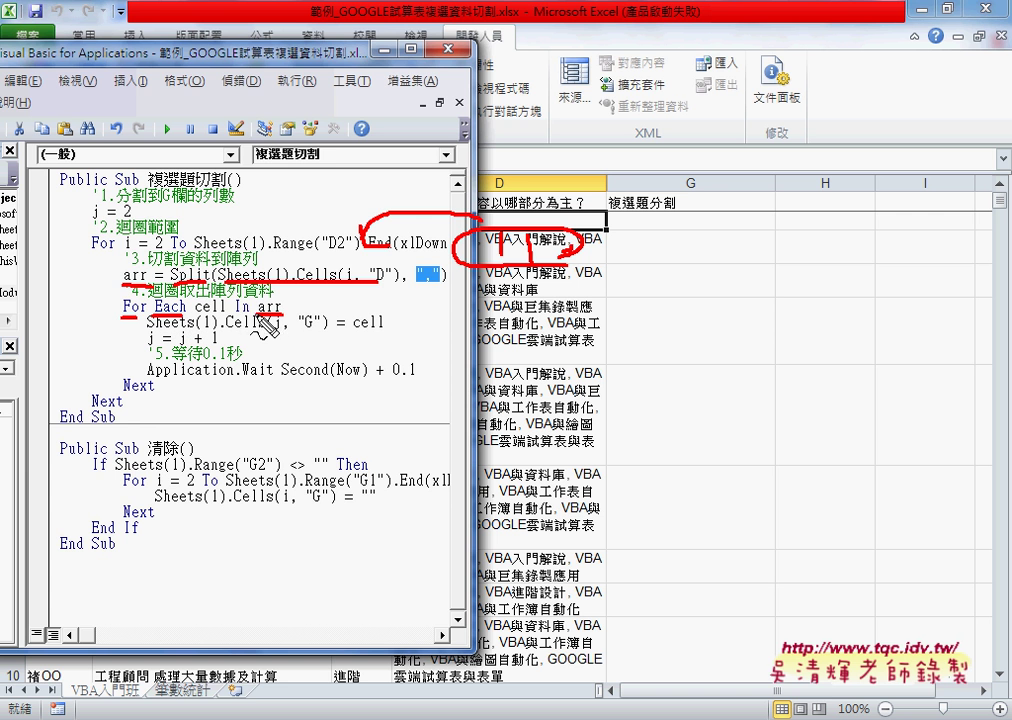
{"action": "left_click_drag", "start_coordinate": [253, 300], "coordinate": [286, 317]}
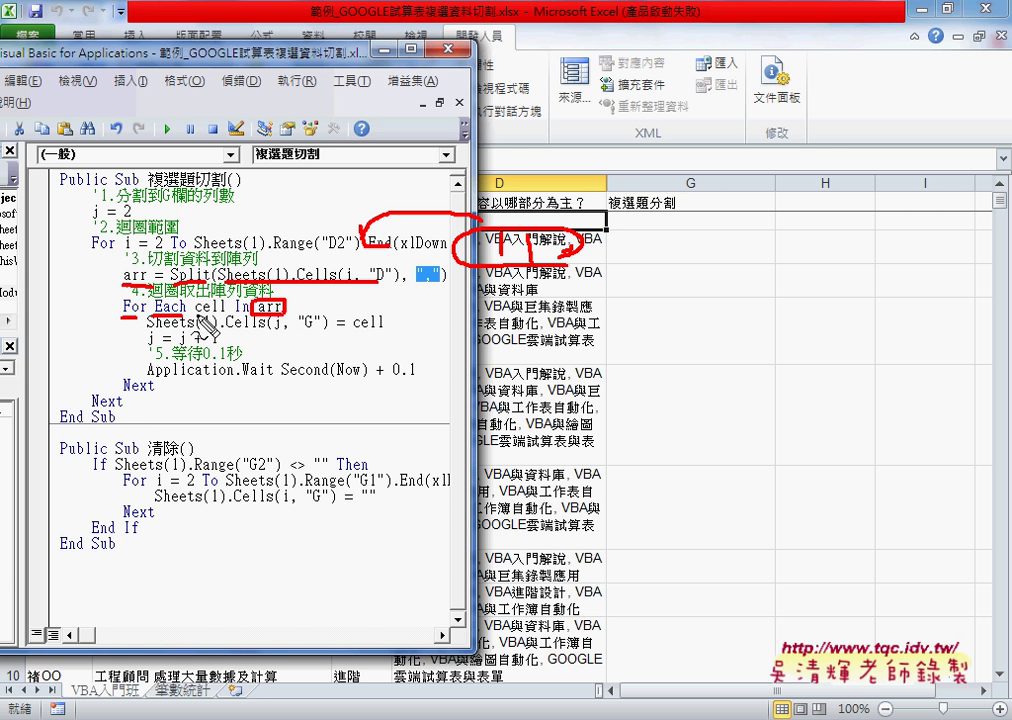
{"action": "left_click_drag", "start_coordinate": [165, 315], "coordinate": [195, 314]}
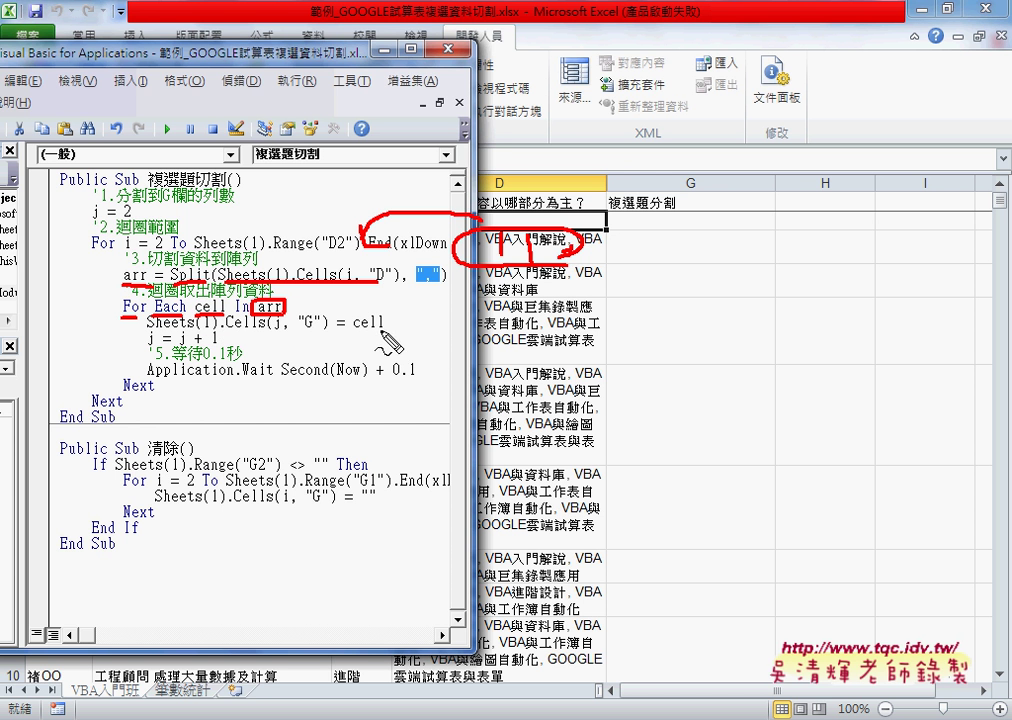
{"action": "mouse_move", "coordinate": [372, 328]}
{"action": "left_mouse_down"}
{"action": "mouse_move", "coordinate": [383, 327]}
{"action": "mouse_move", "coordinate": [310, 312]}
{"action": "mouse_move", "coordinate": [323, 338]}
{"action": "left_mouse_up"}
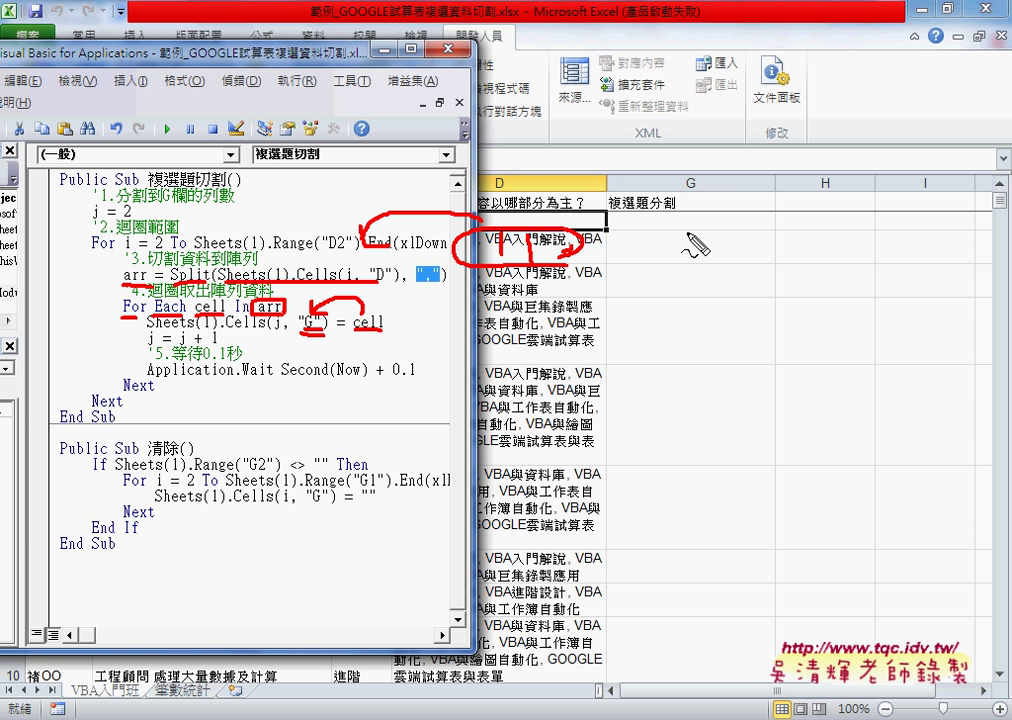
{"action": "left_click_drag", "start_coordinate": [644, 219], "coordinate": [692, 212]}
{"action": "left_click_drag", "start_coordinate": [640, 240], "coordinate": [669, 265]}
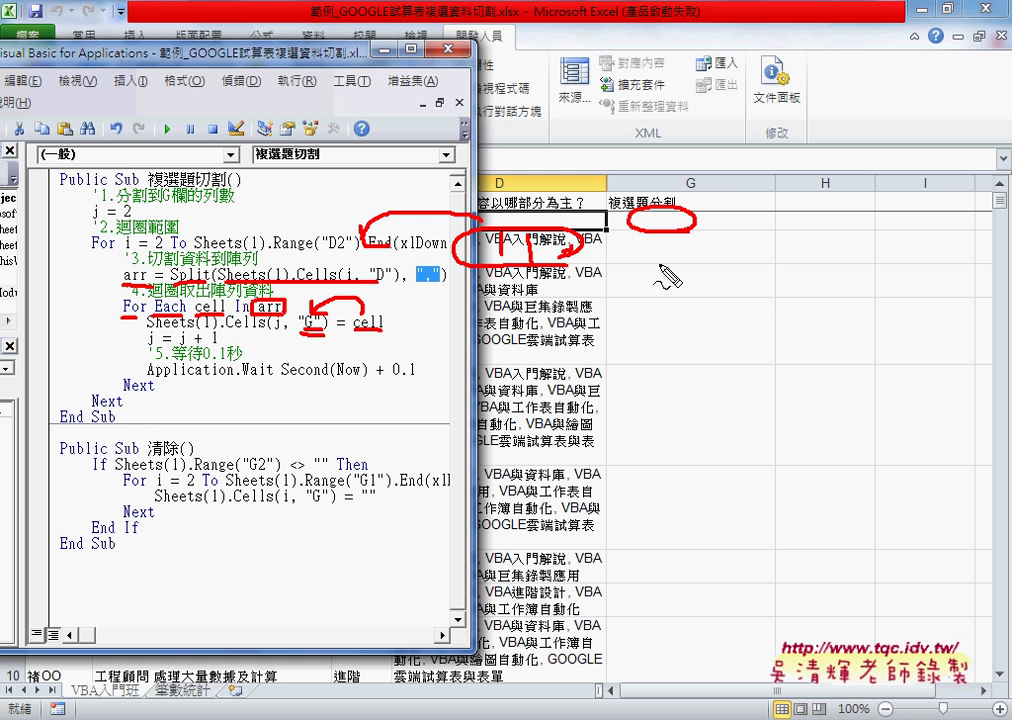
{"action": "left_click_drag", "start_coordinate": [166, 352], "coordinate": [216, 351]}
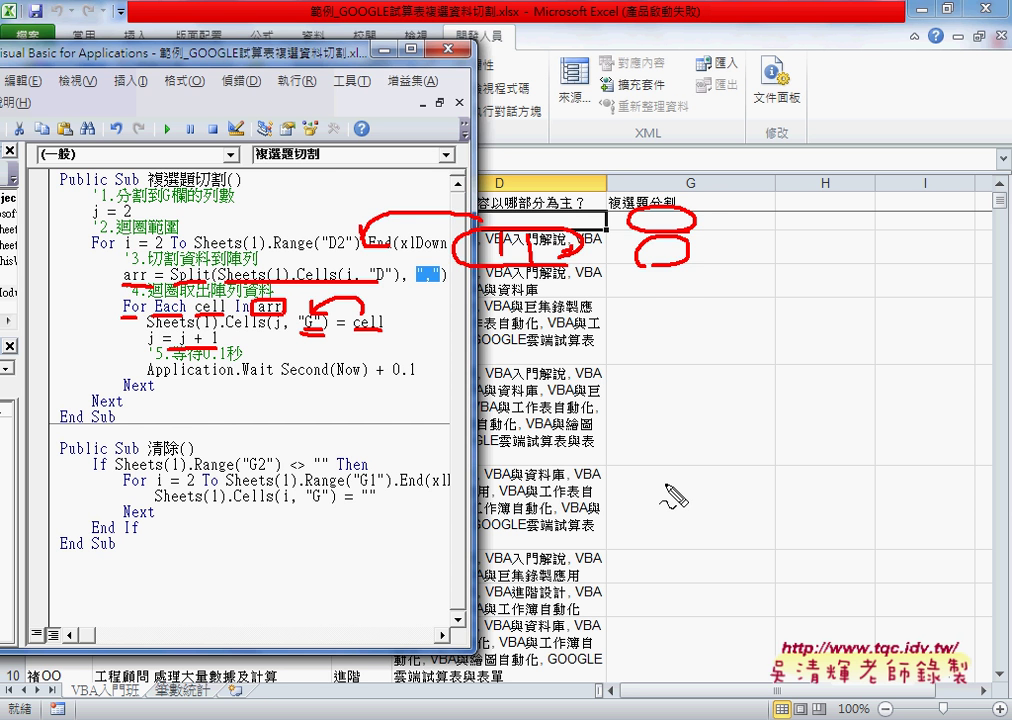
{"action": "key", "text": "Escape"}
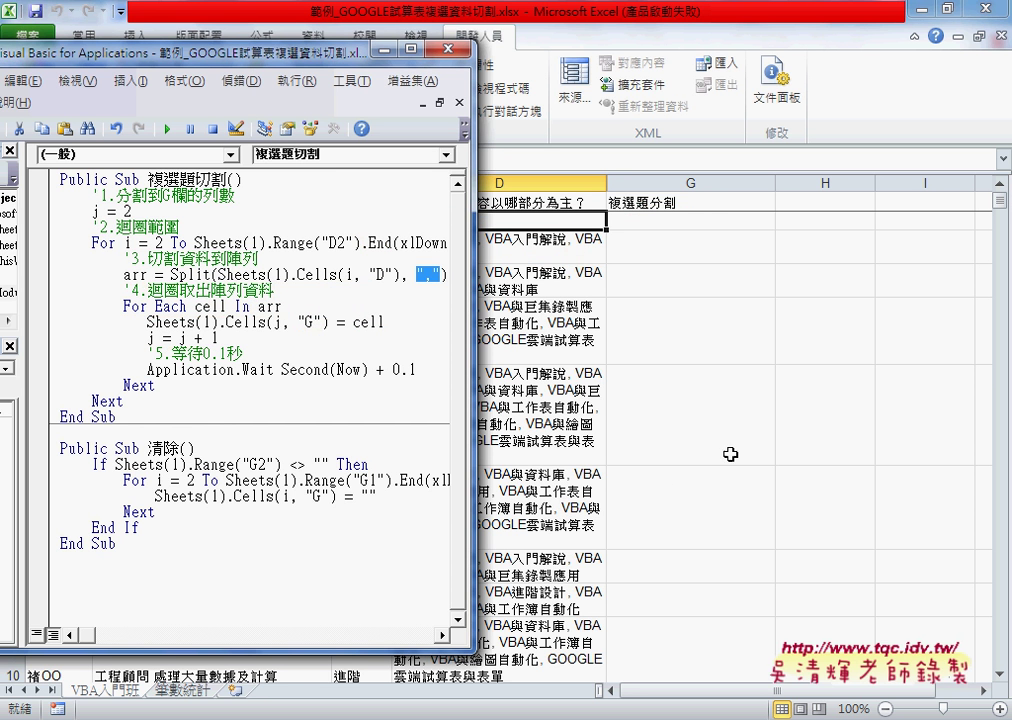
Run the split macro, then comment out the Application.Wait line with an apostrophe.
{"action": "left_click", "coordinate": [295, 309]}
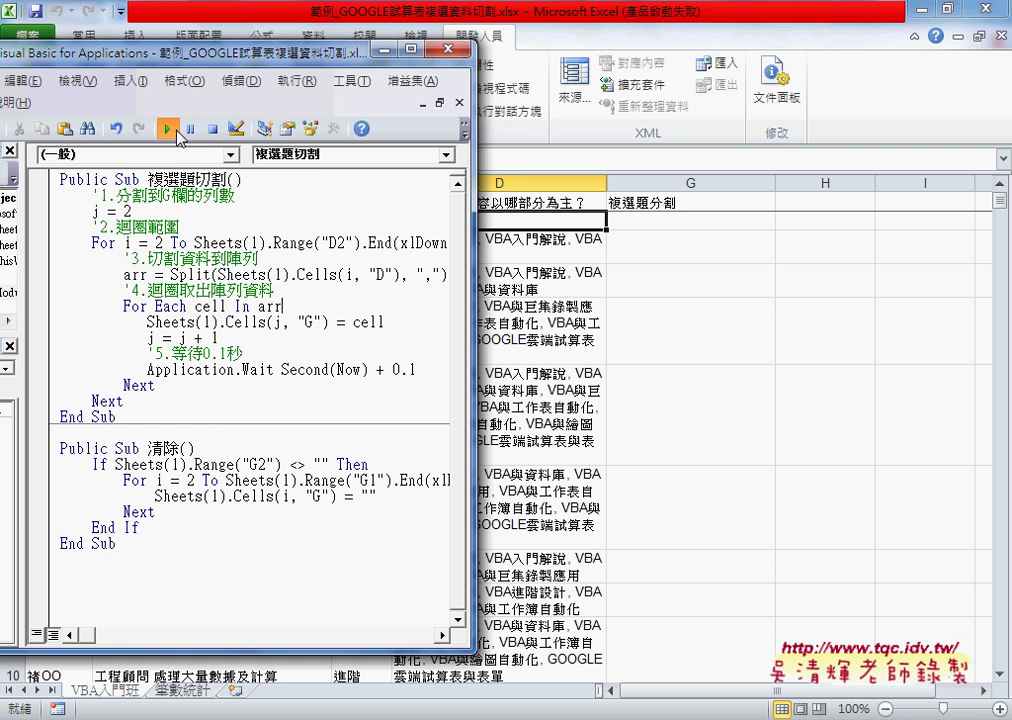
{"action": "left_click", "coordinate": [177, 130]}
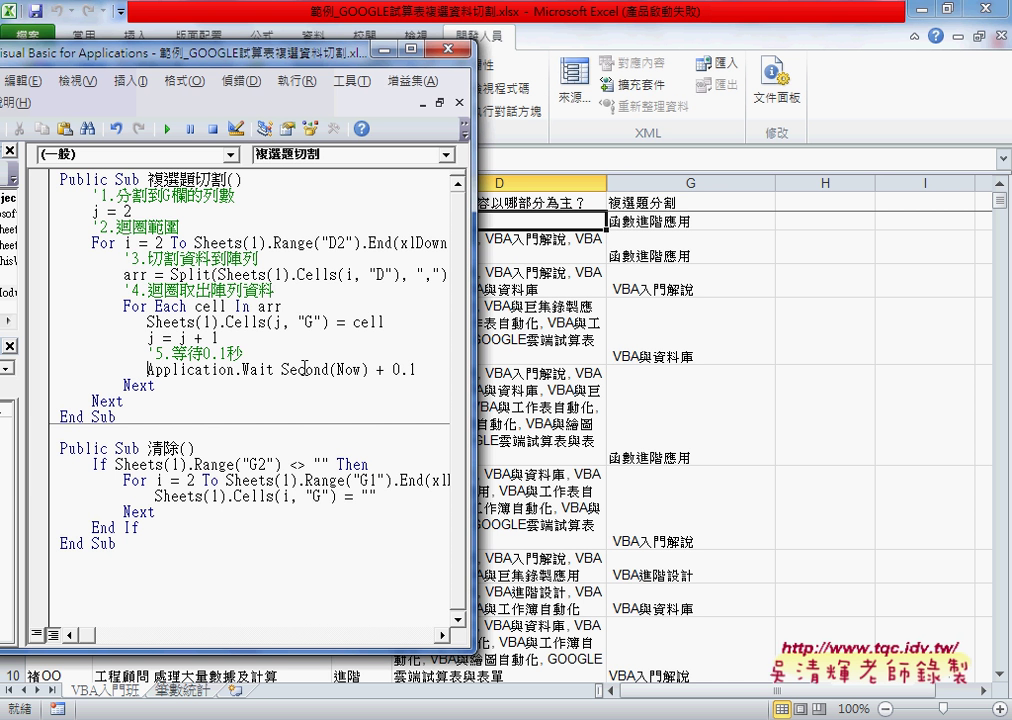
{"action": "type", "text": "ㄅ"}
{"action": "key", "text": "Escape"}
{"action": "type", "text": "'"}
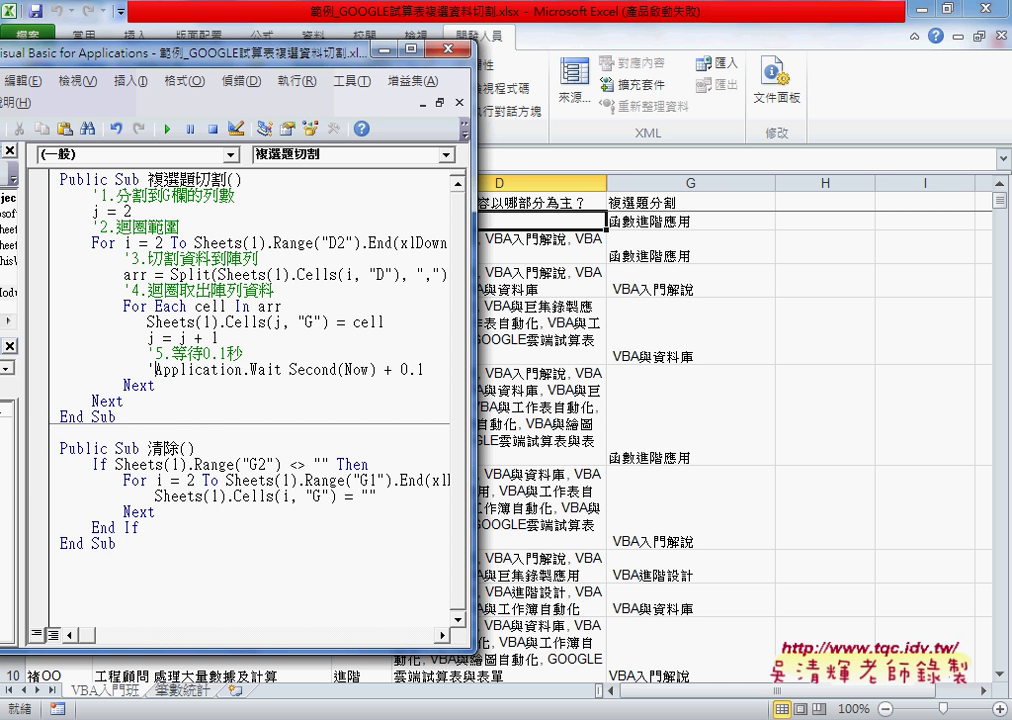
{"action": "key", "text": "Down"}
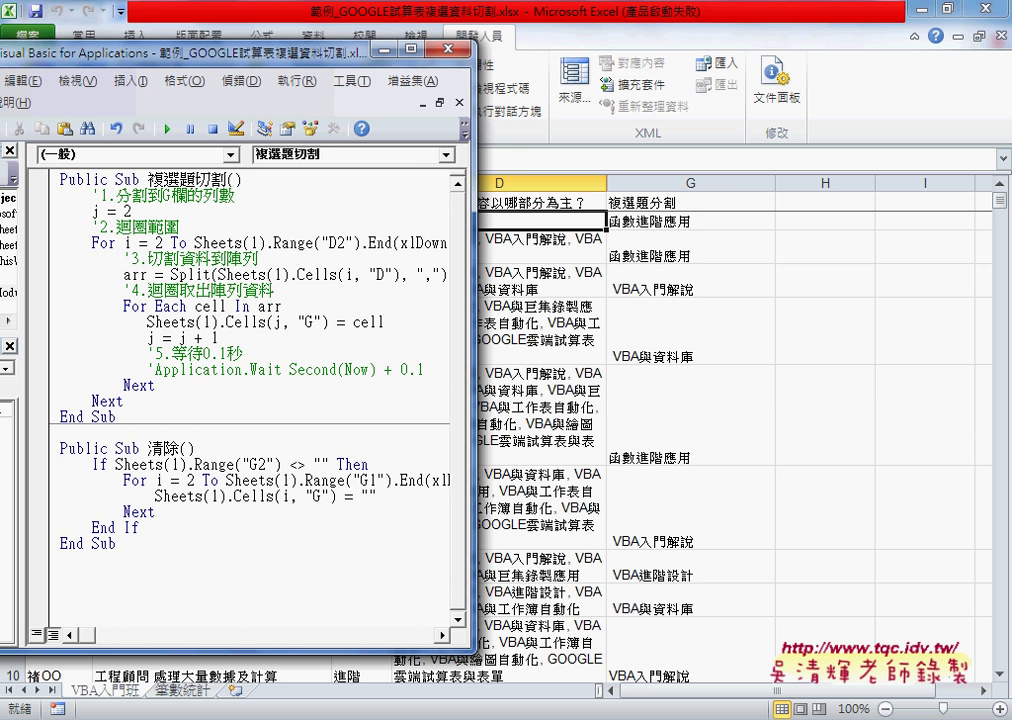
Run 清除 to empty column G, then rerun 複選題切割 to refill it.
{"action": "left_click_drag", "start_coordinate": [476, 388], "coordinate": [522, 388]}
{"action": "left_click_drag", "start_coordinate": [234, 497], "coordinate": [340, 497]}
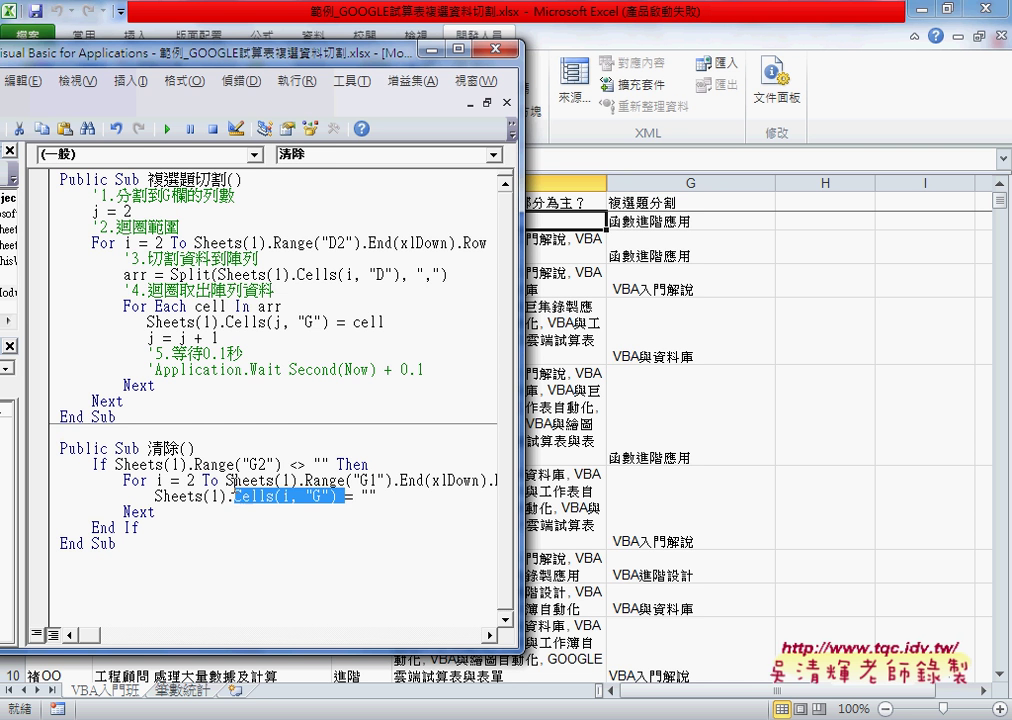
{"action": "left_click", "coordinate": [167, 129]}
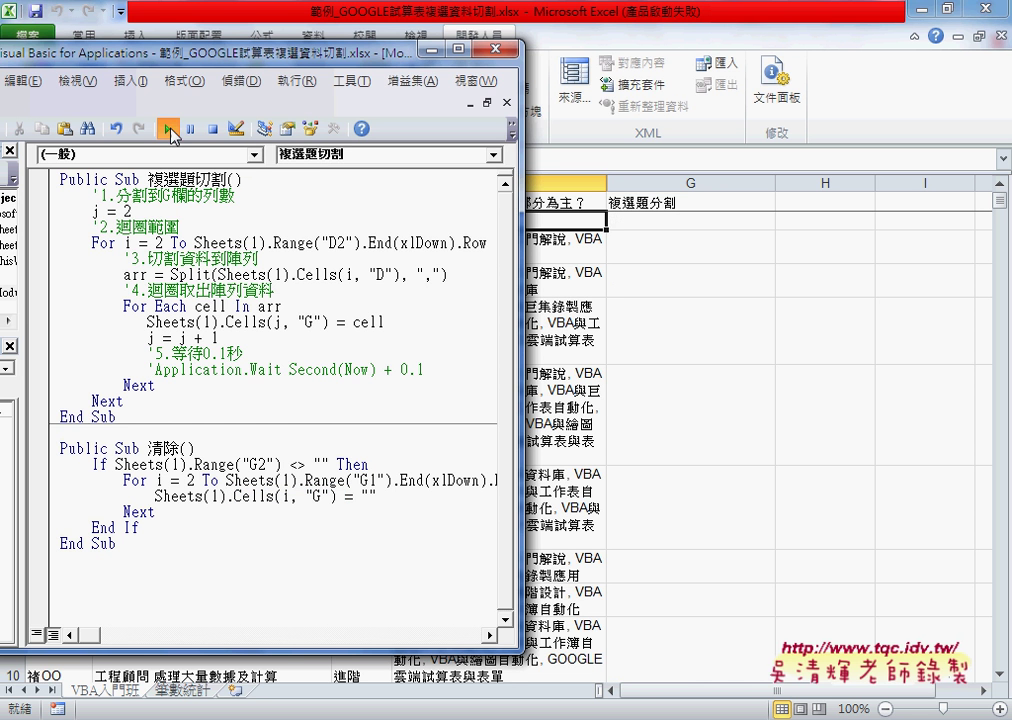
{"action": "left_click", "coordinate": [168, 129]}
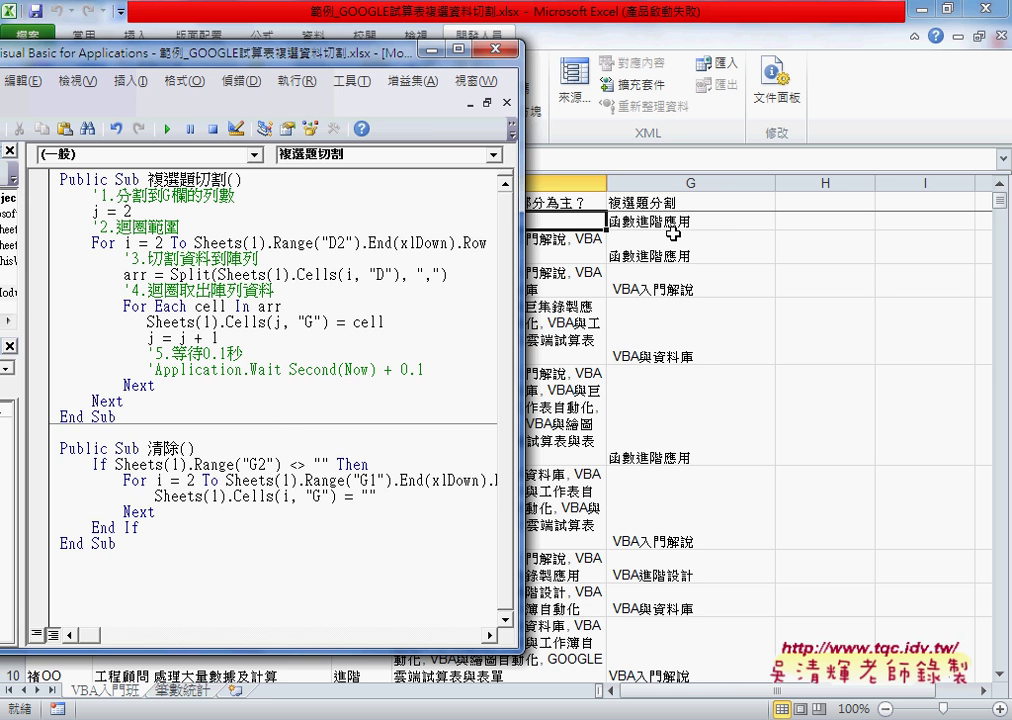
On the 筆數統計 sheet, select the answer list A2:A14 and count cells B2:B14.
{"action": "left_click", "coordinate": [182, 690]}
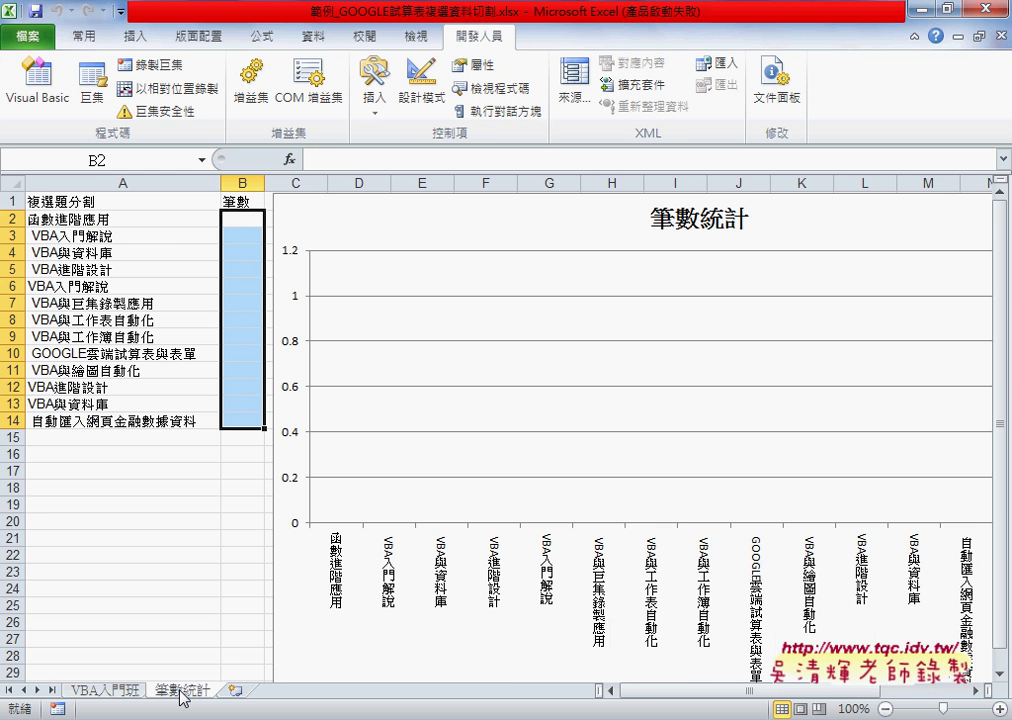
{"action": "left_click_drag", "start_coordinate": [129, 219], "coordinate": [129, 421]}
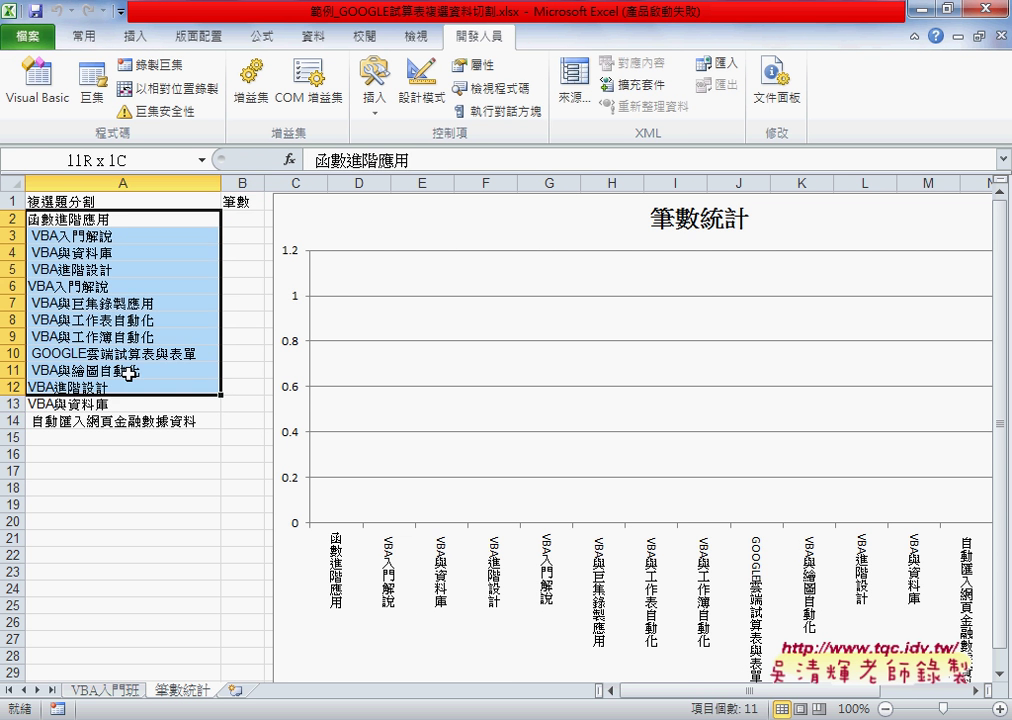
{"action": "left_click_drag", "start_coordinate": [240, 218], "coordinate": [240, 420]}
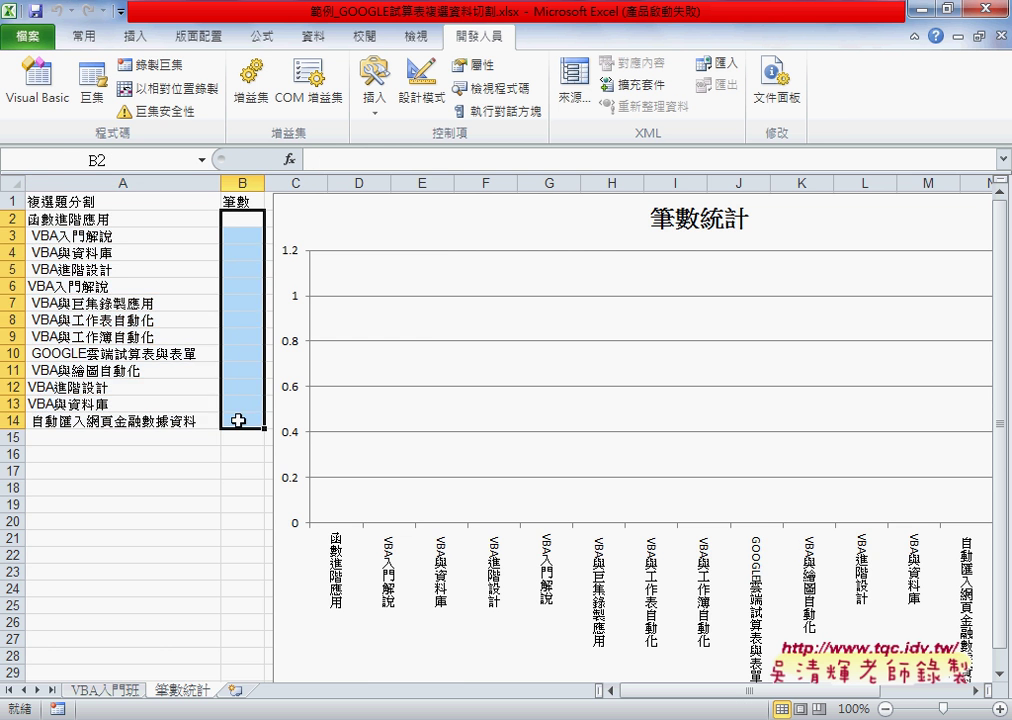
On VBA入門班, inspect the split answers in cells G2, G4 and header G1.
{"action": "left_click", "coordinate": [105, 690]}
{"action": "left_click_drag", "start_coordinate": [665, 221], "coordinate": [675, 497]}
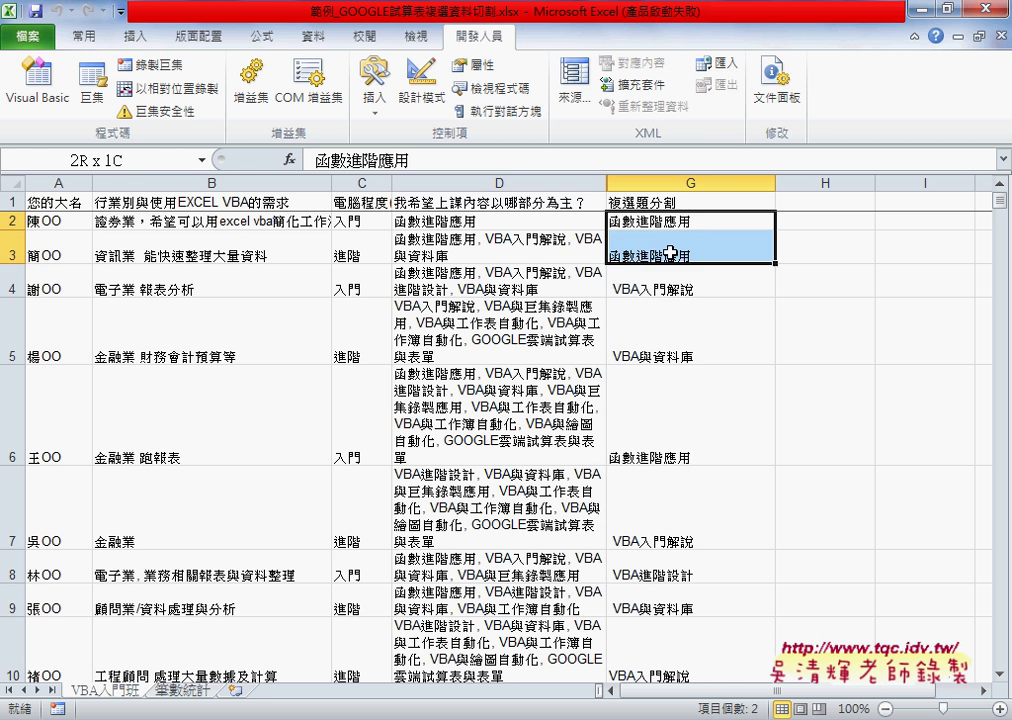
{"action": "left_click", "coordinate": [668, 221]}
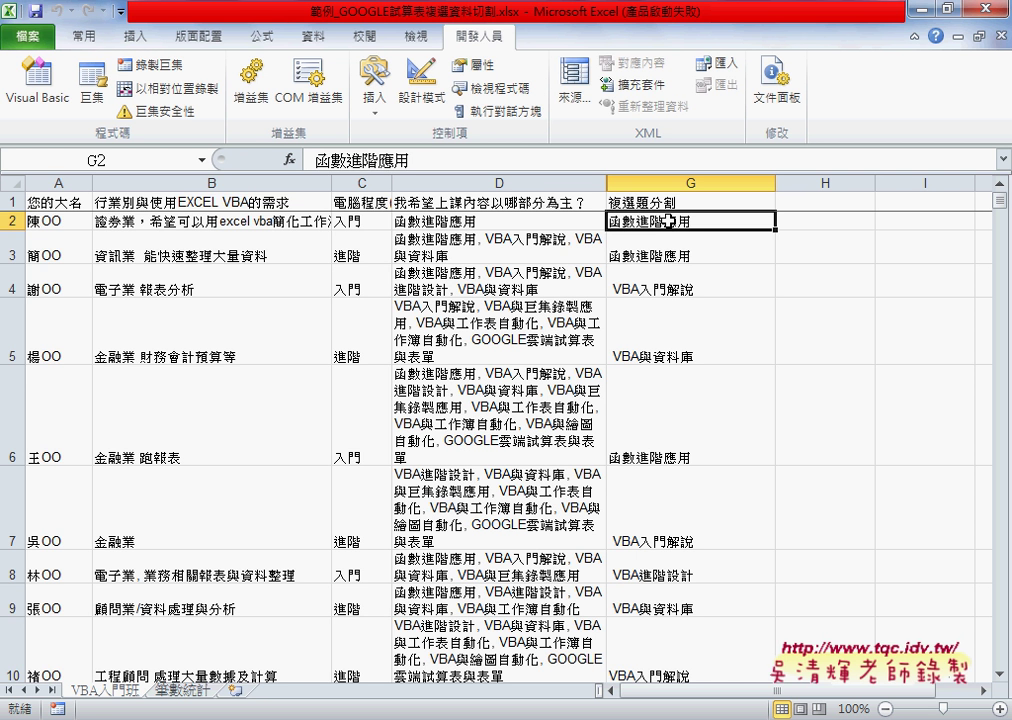
{"action": "left_click", "coordinate": [672, 291]}
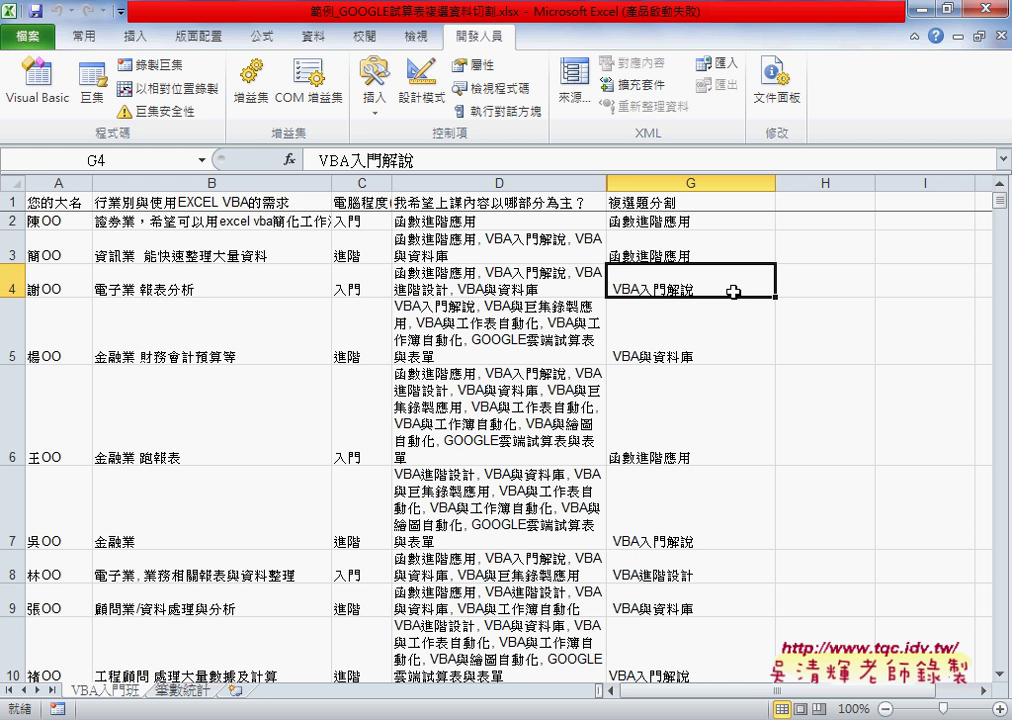
{"action": "left_click", "coordinate": [718, 200]}
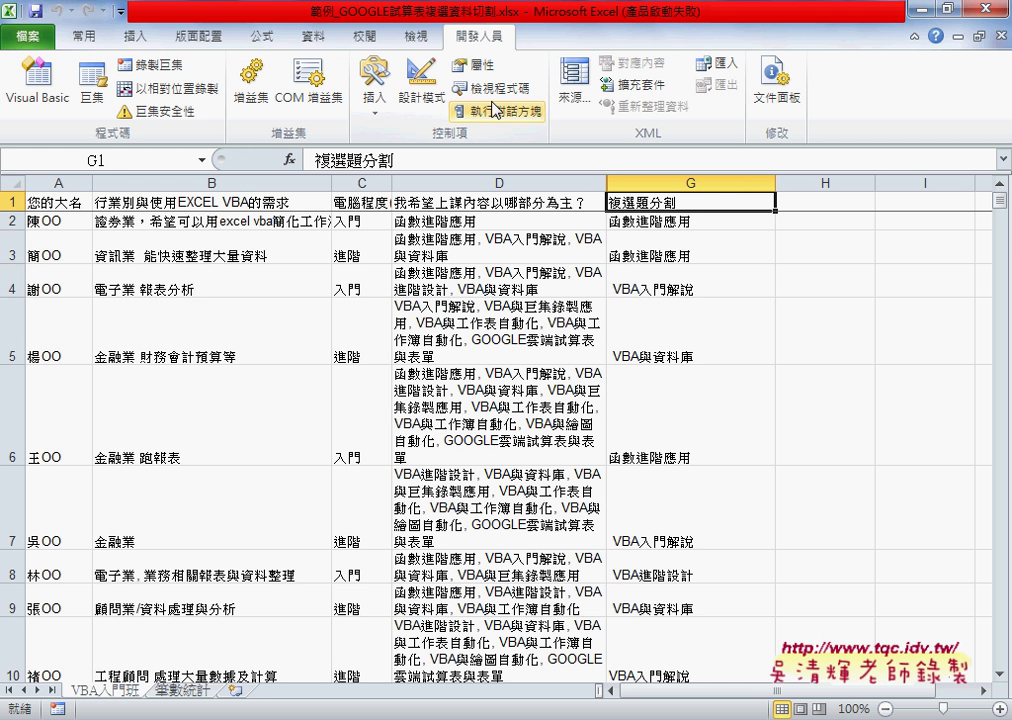
Sort the rows A→Z by column G, select the grouped answer runs, then open 筆數統計.
{"action": "left_click", "coordinate": [316, 38]}
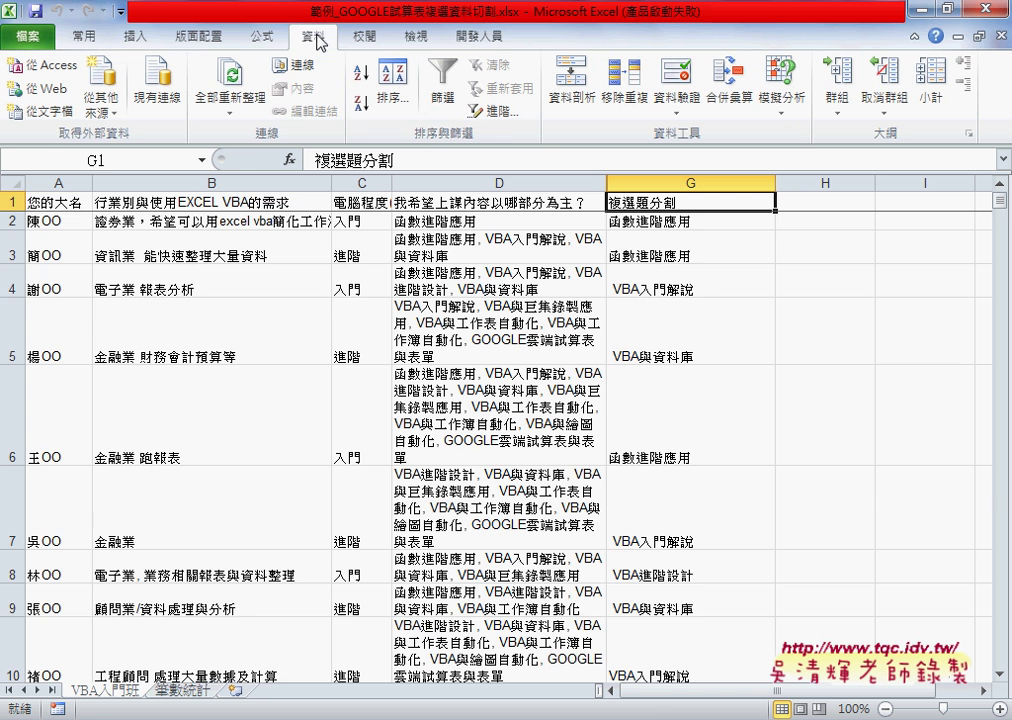
{"action": "left_click", "coordinate": [370, 78]}
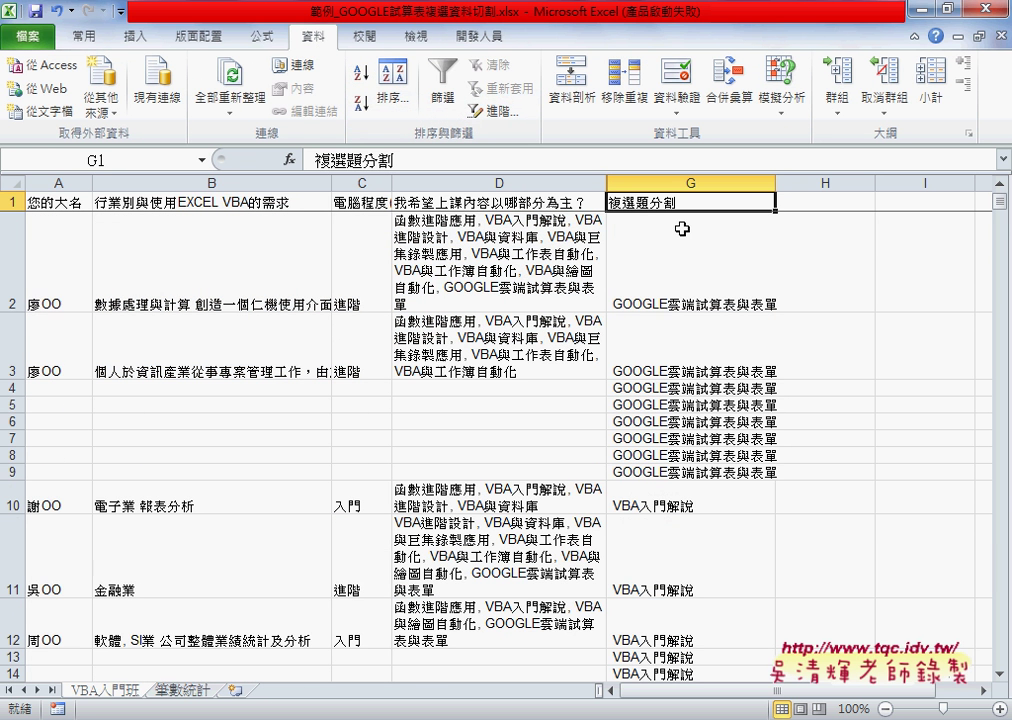
{"action": "left_click_drag", "start_coordinate": [677, 235], "coordinate": [689, 467]}
{"action": "scroll", "coordinate": [662, 395], "scroll_direction": "down", "scroll_amount": 2}
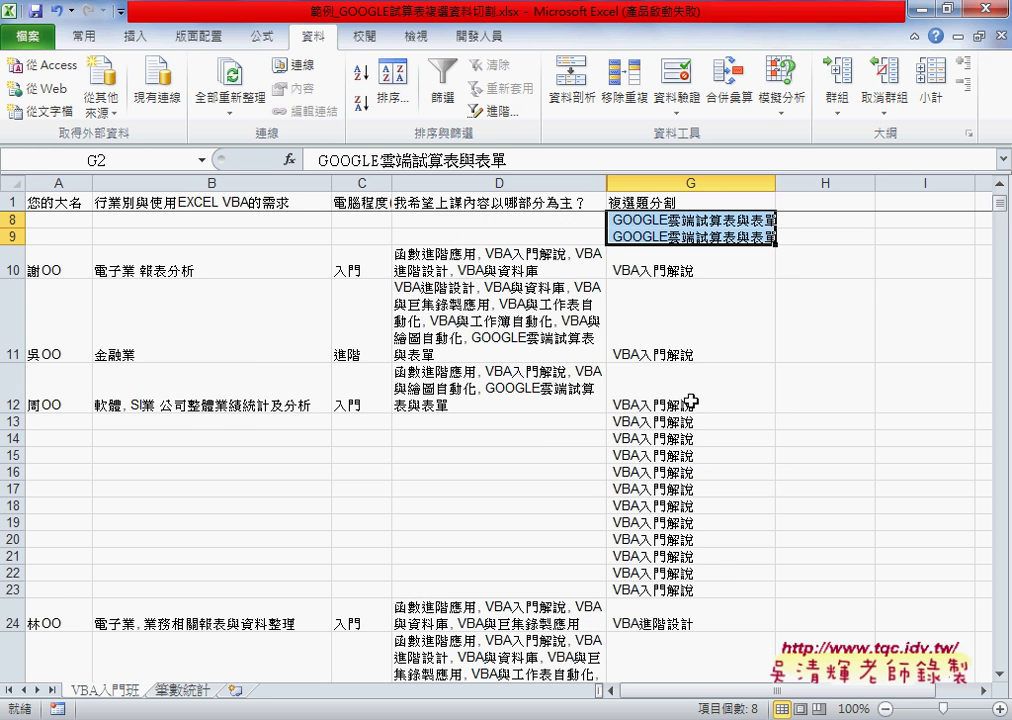
{"action": "left_click_drag", "start_coordinate": [678, 264], "coordinate": [689, 571]}
{"action": "scroll", "coordinate": [689, 571], "scroll_direction": "down", "scroll_amount": 3}
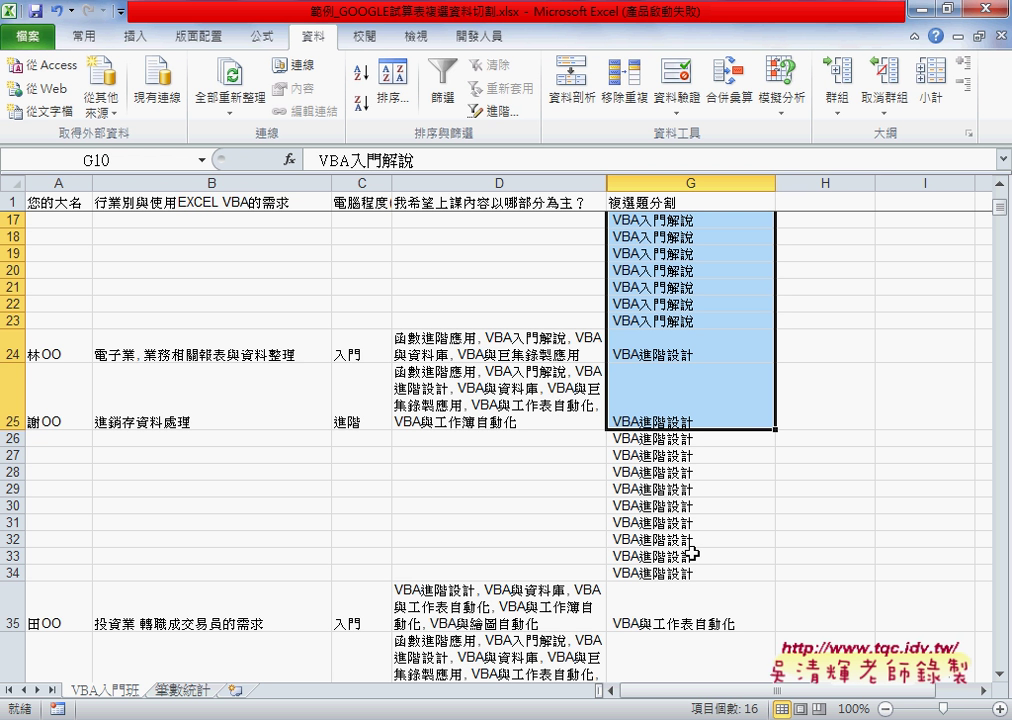
{"action": "scroll", "coordinate": [622, 313], "scroll_direction": "up", "scroll_amount": 5}
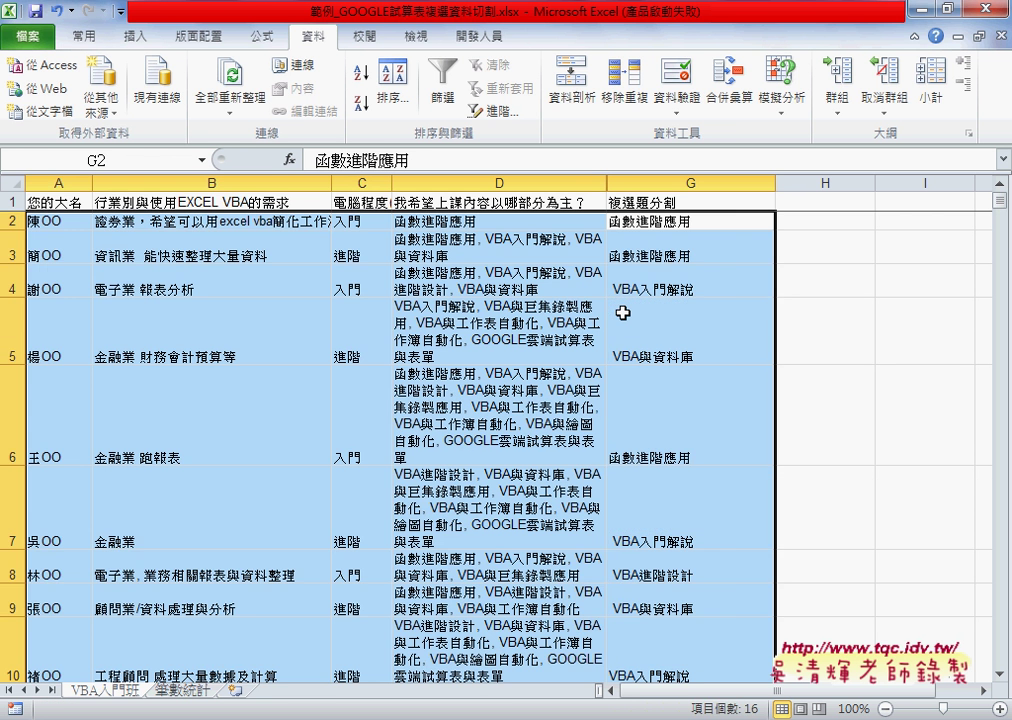
{"action": "mouse_move", "coordinate": [653, 220]}
{"action": "left_mouse_down"}
{"action": "mouse_move", "coordinate": [686, 242]}
{"action": "mouse_move", "coordinate": [707, 600]}
{"action": "left_mouse_up"}
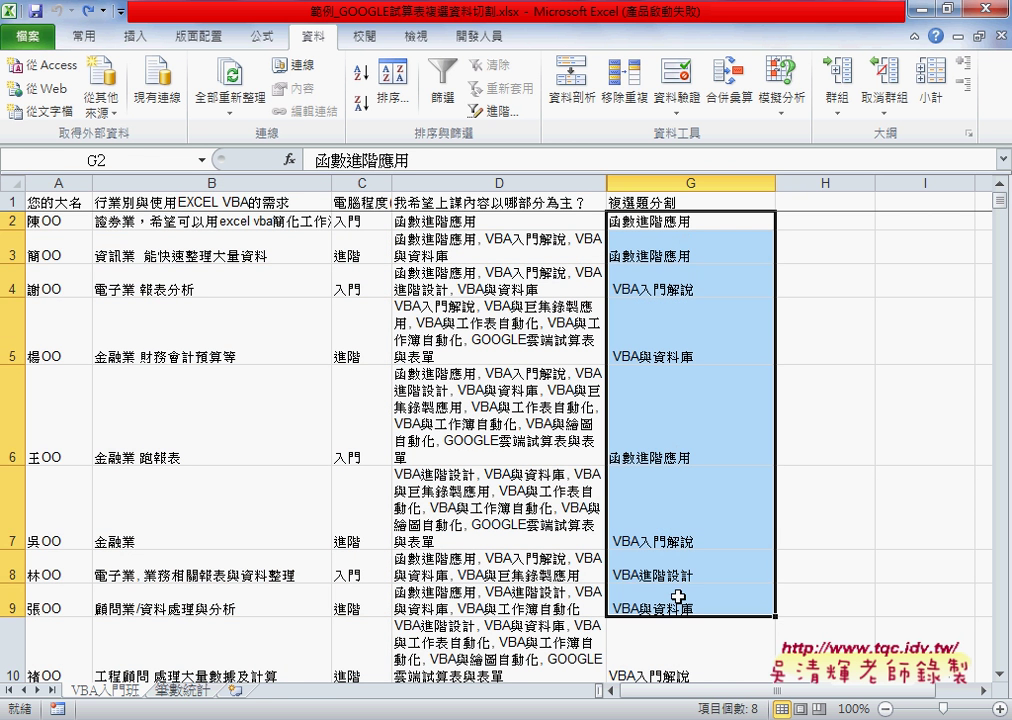
{"action": "left_click", "coordinate": [183, 690]}
Select cells A2, B2 and B3 on 筆數統計, then go back to VBA入門班.
{"action": "left_click", "coordinate": [128, 224]}
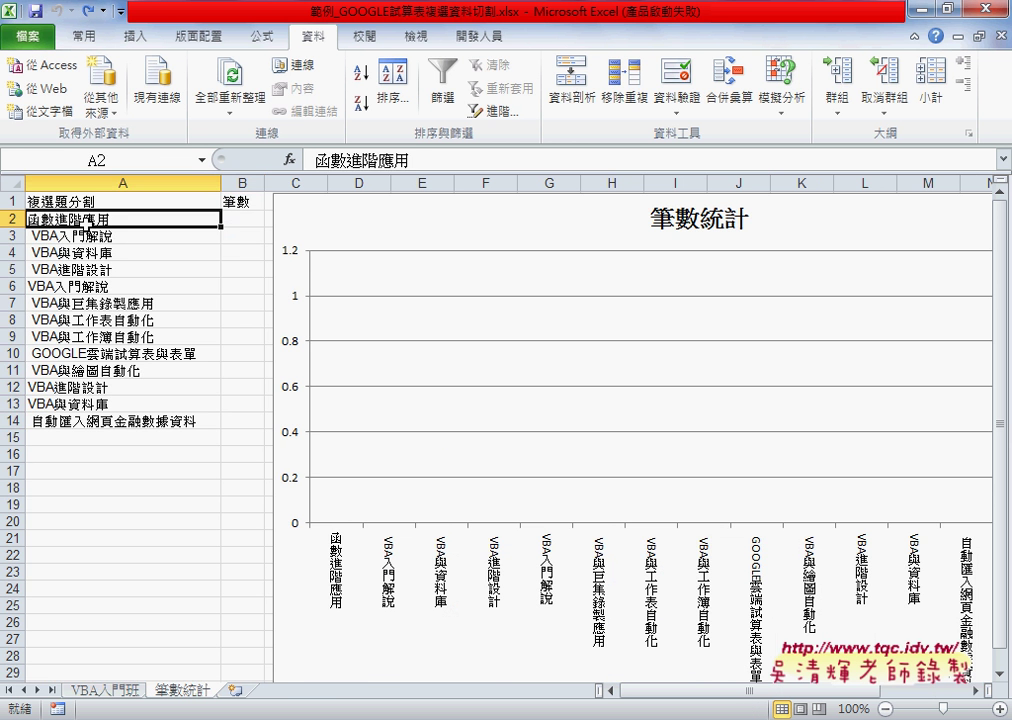
{"action": "left_click", "coordinate": [245, 222]}
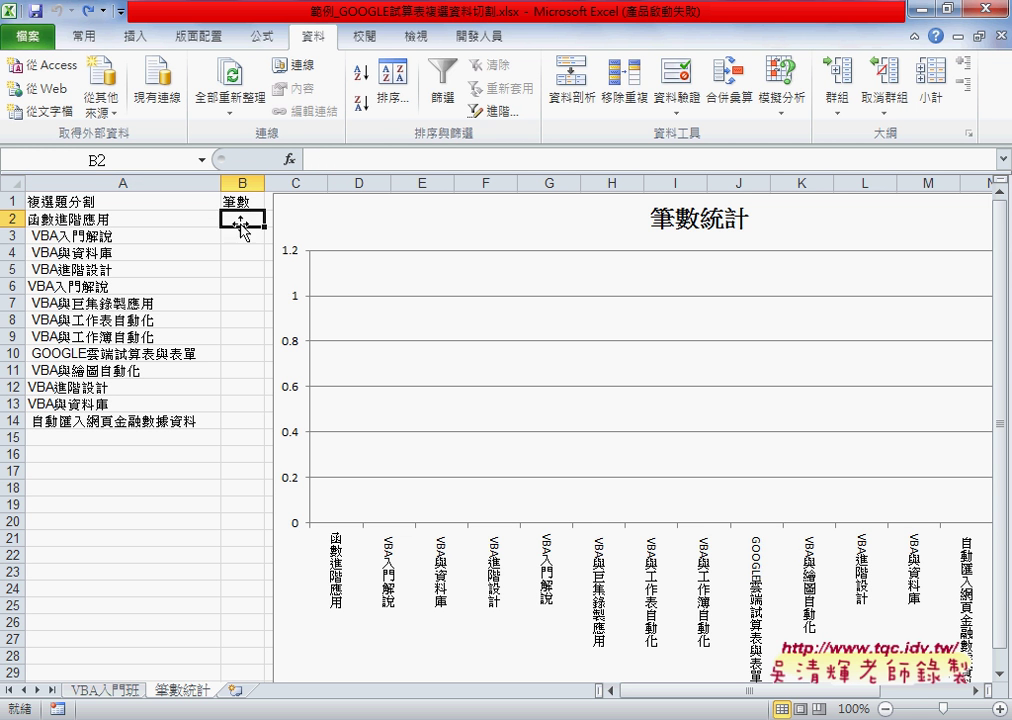
{"action": "left_click", "coordinate": [243, 236]}
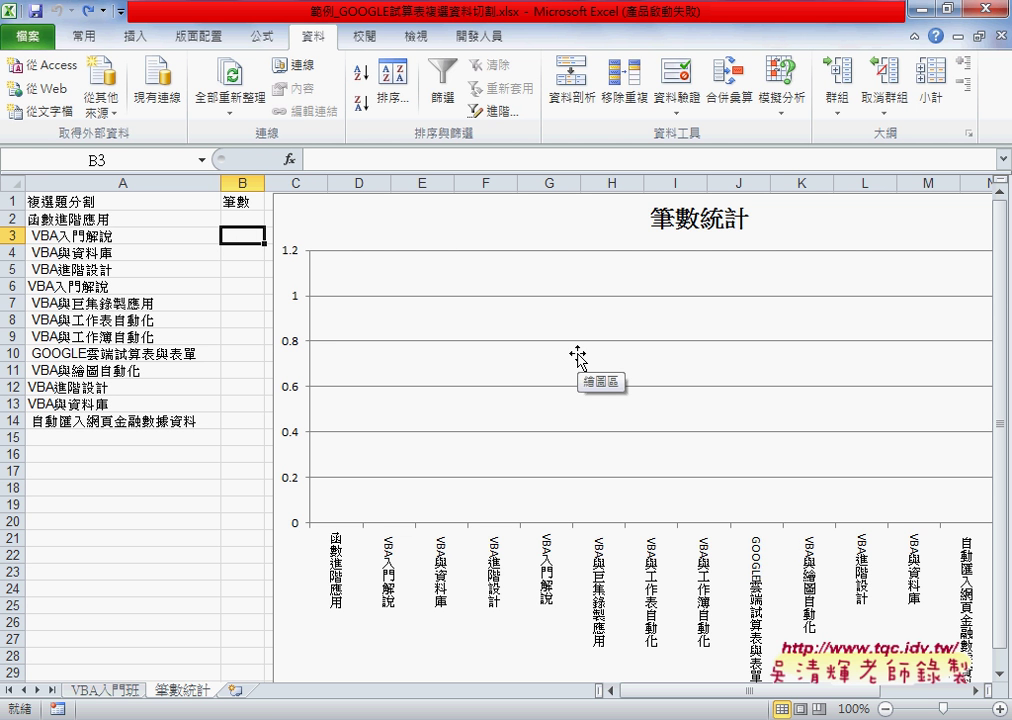
{"action": "left_click", "coordinate": [104, 690]}
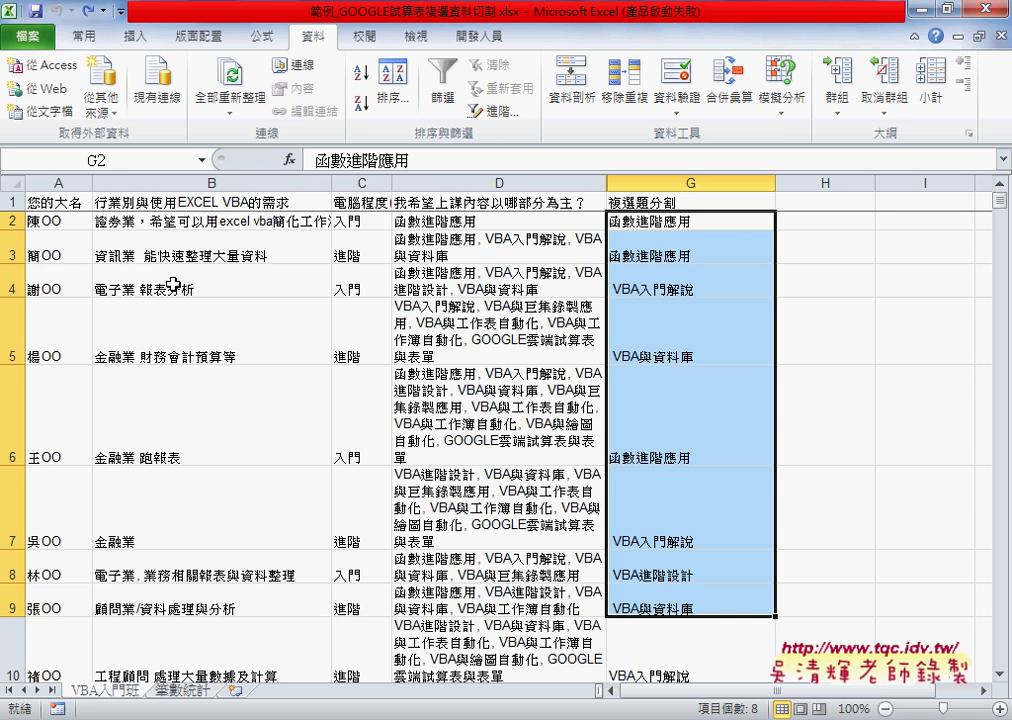
{"action": "left_click", "coordinate": [479, 36]}
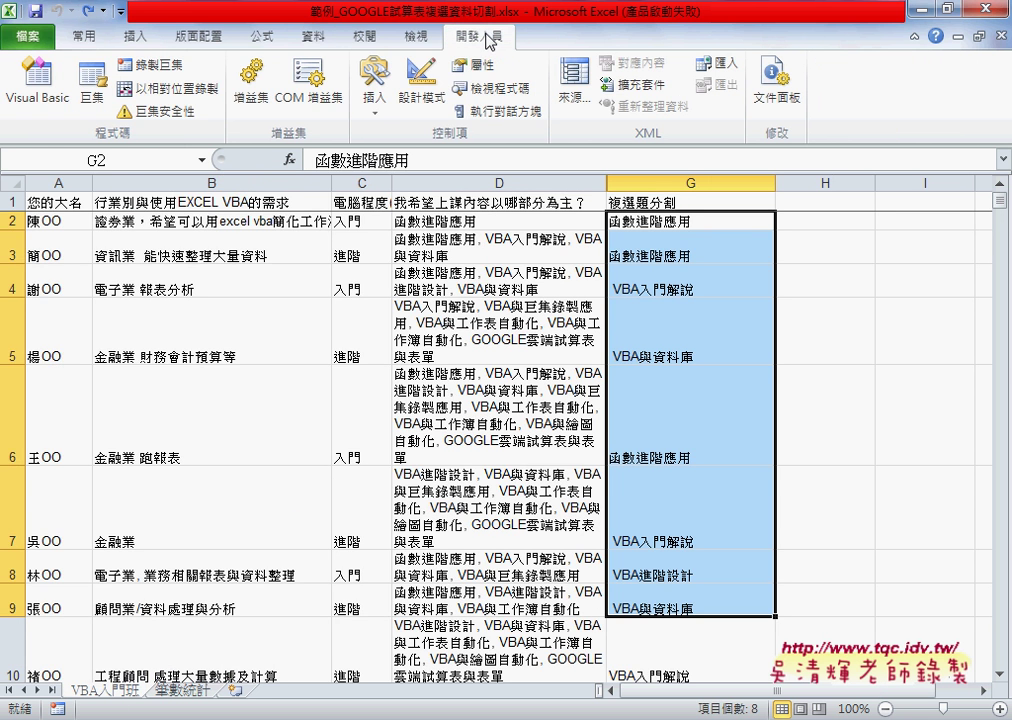
Reopen the VBA editor on Module1 and widen it until the 複選題切割 and 清除 macro lines show in full.
{"action": "left_click", "coordinate": [40, 78]}
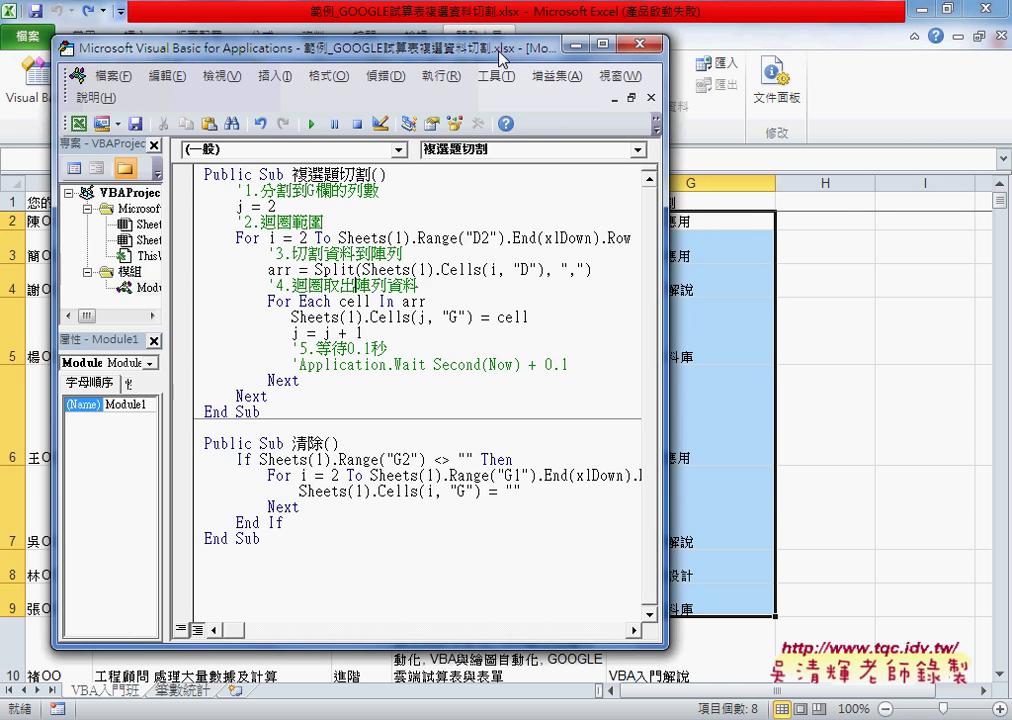
{"action": "left_click_drag", "start_coordinate": [270, 55], "coordinate": [584, 54]}
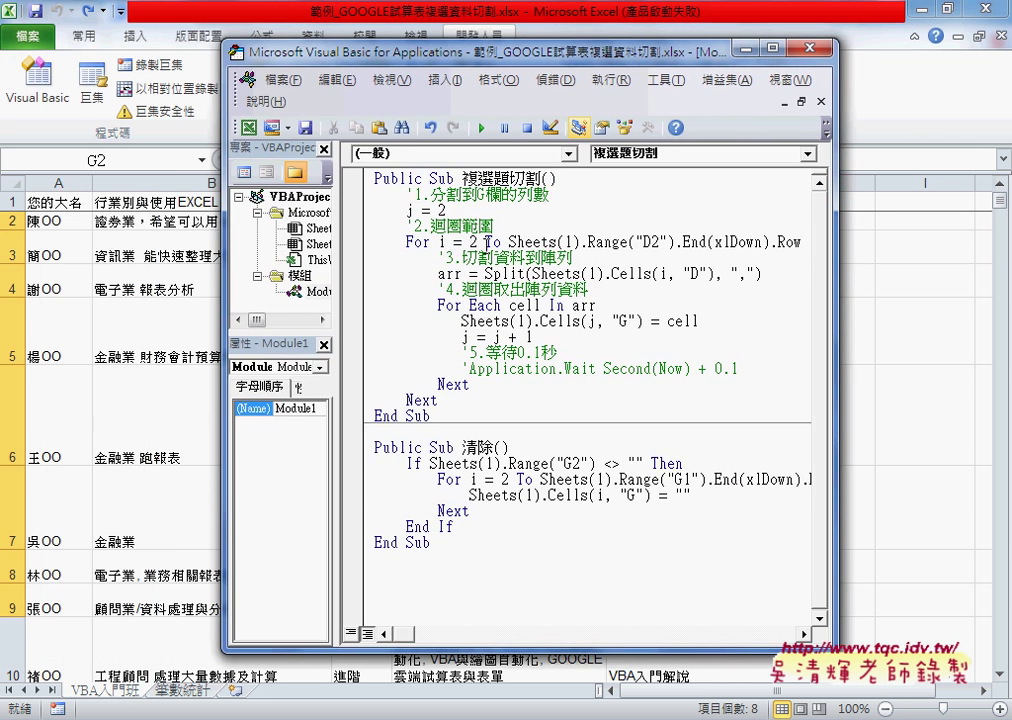
{"action": "left_click_drag", "start_coordinate": [344, 285], "coordinate": [416, 285]}
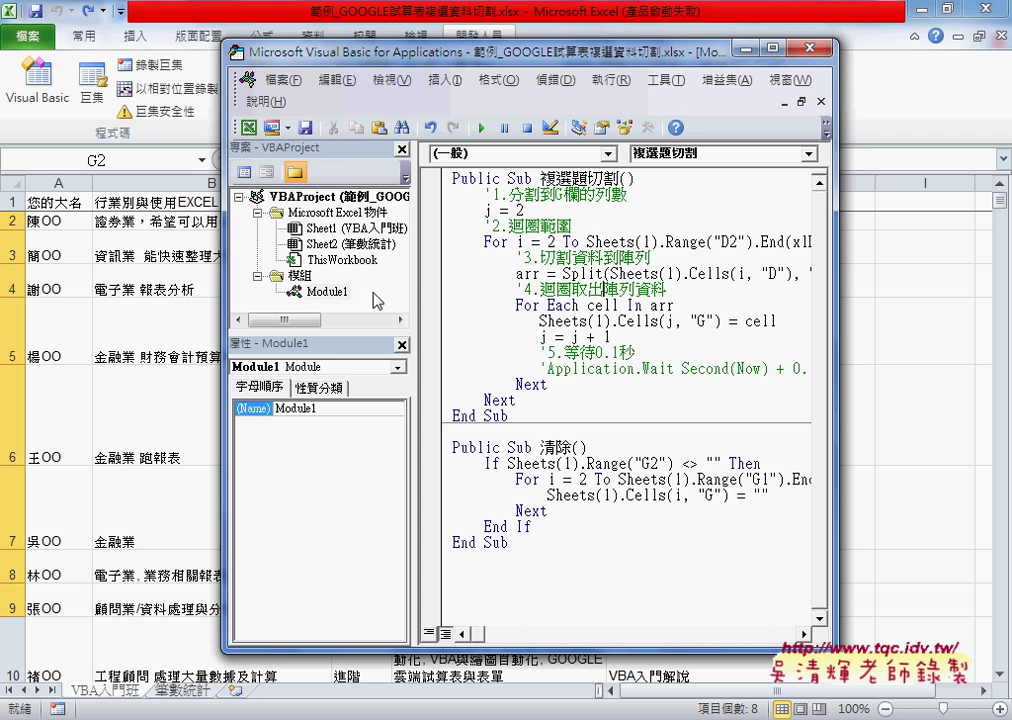
{"action": "left_click", "coordinate": [327, 293]}
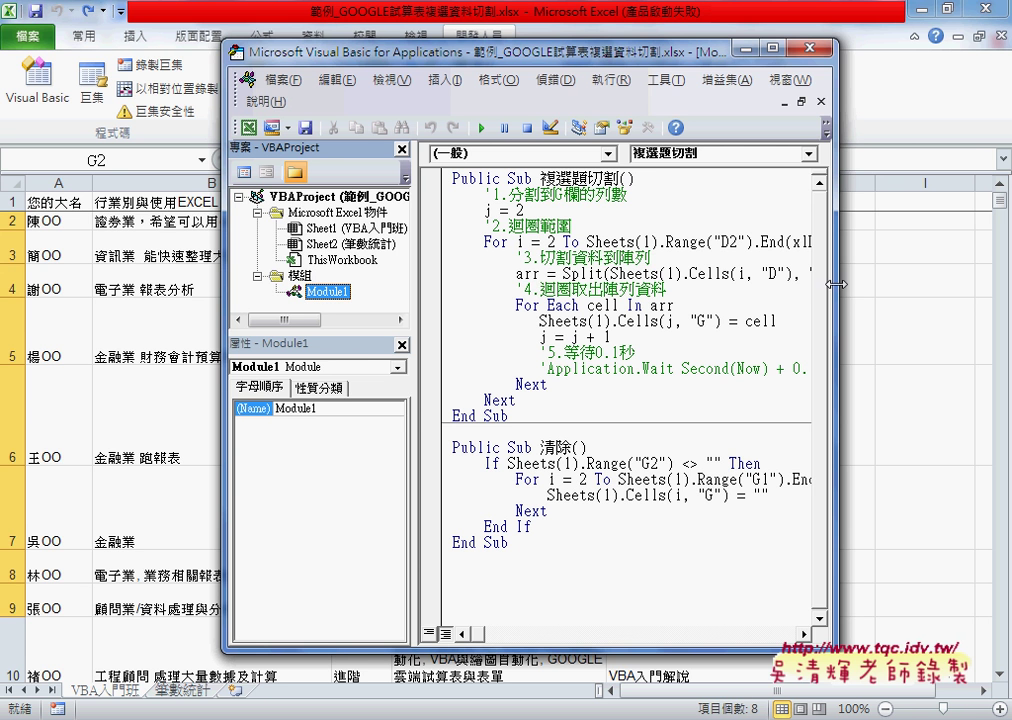
{"action": "left_click_drag", "start_coordinate": [837, 293], "coordinate": [988, 293]}
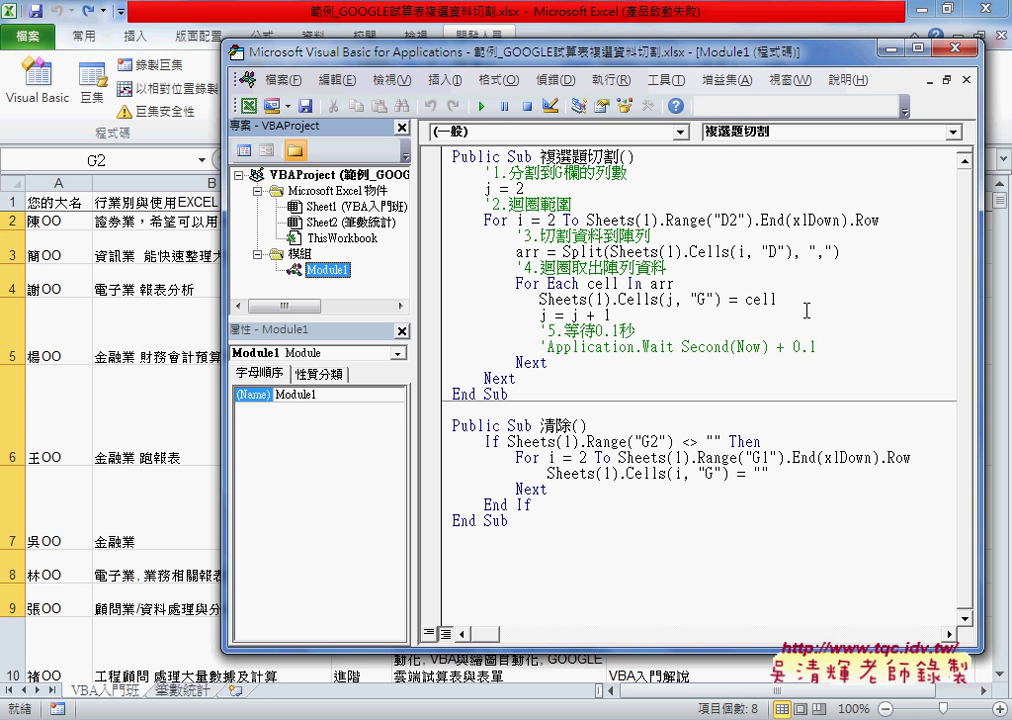